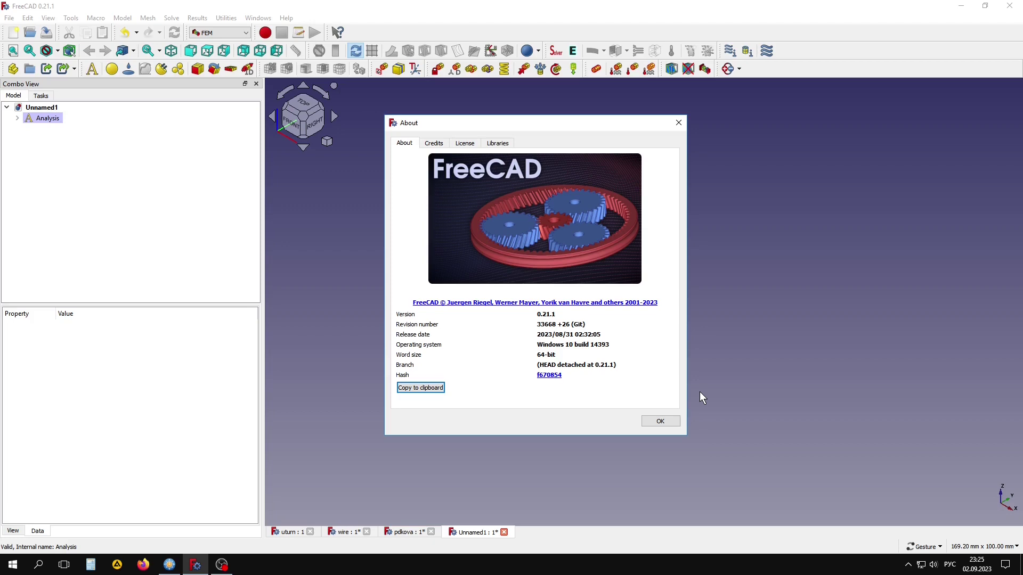
# Dismiss the About FreeCAD dialog for version 0.21.1.
pyautogui.click(665, 420)
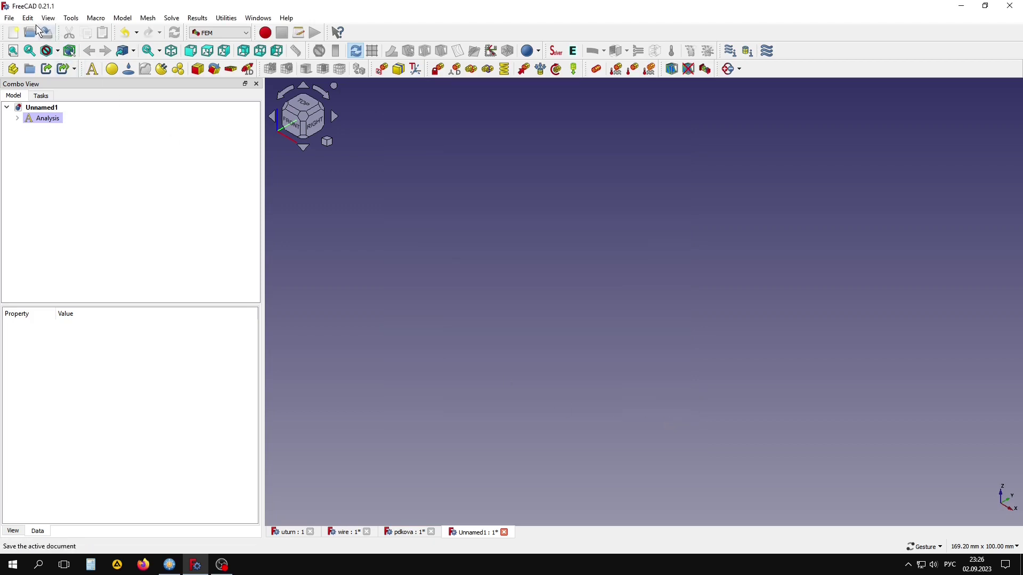
pyautogui.click(28, 18)
pyautogui.click(48, 255)
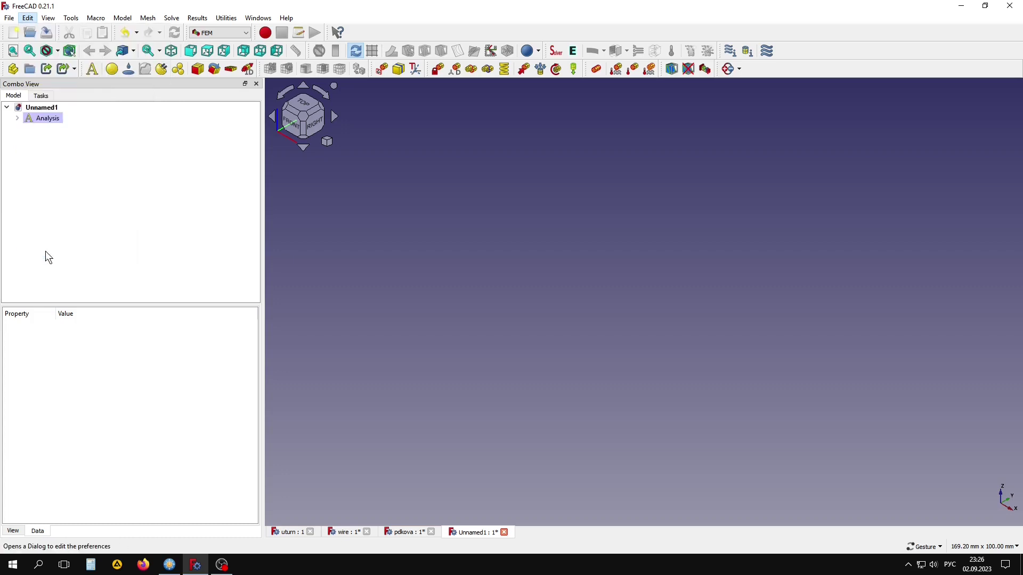
pyautogui.moveTo(383, 351); pyautogui.dragTo(382, 394)
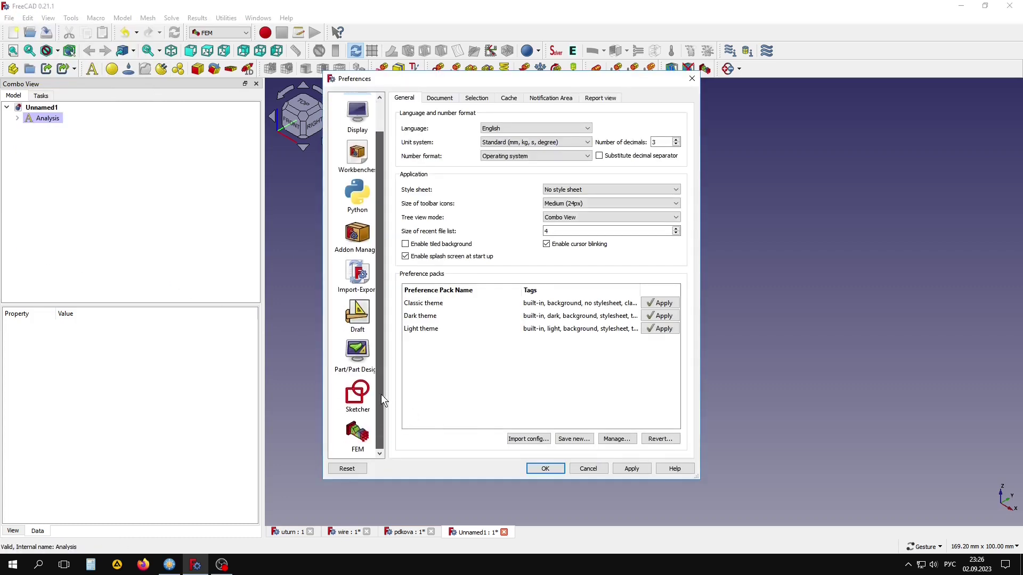
pyautogui.click(357, 434)
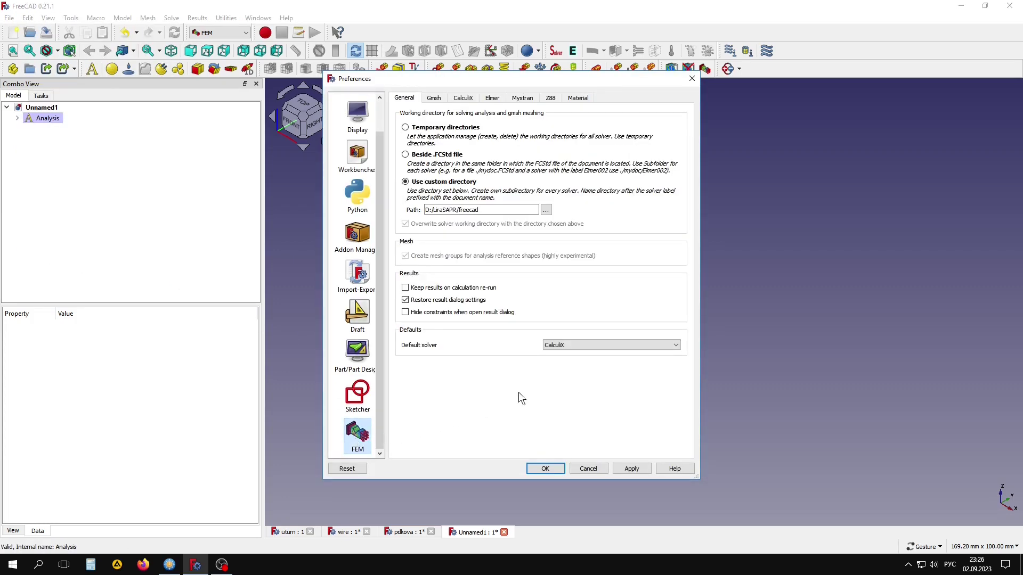
pyautogui.click(678, 344)
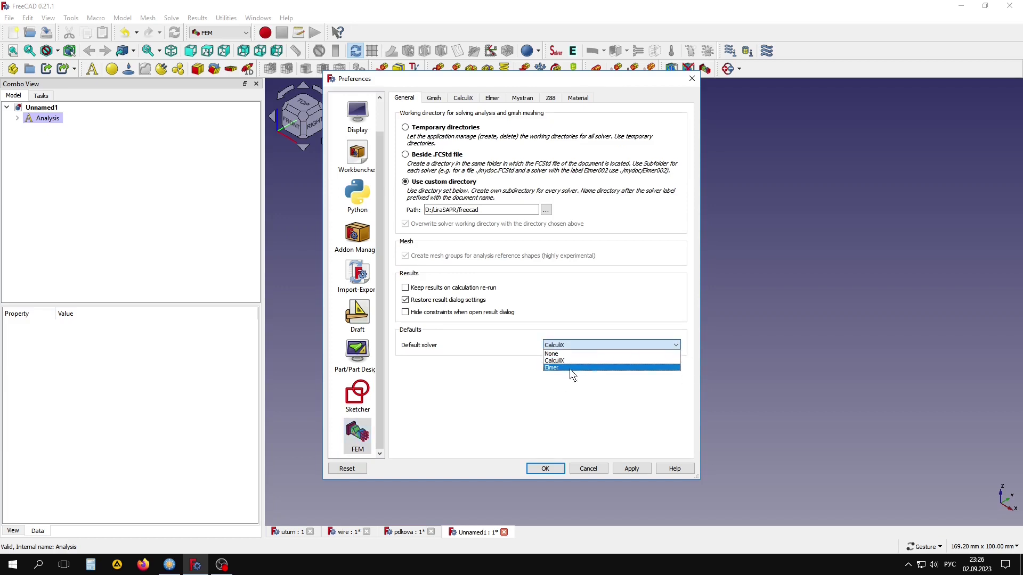
pyautogui.click(566, 408)
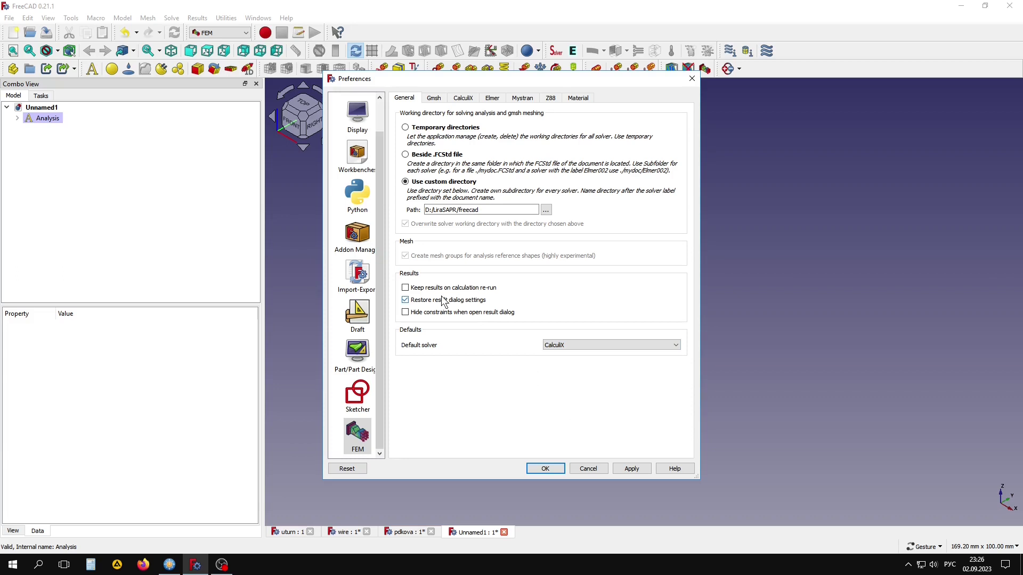
pyautogui.click(492, 99)
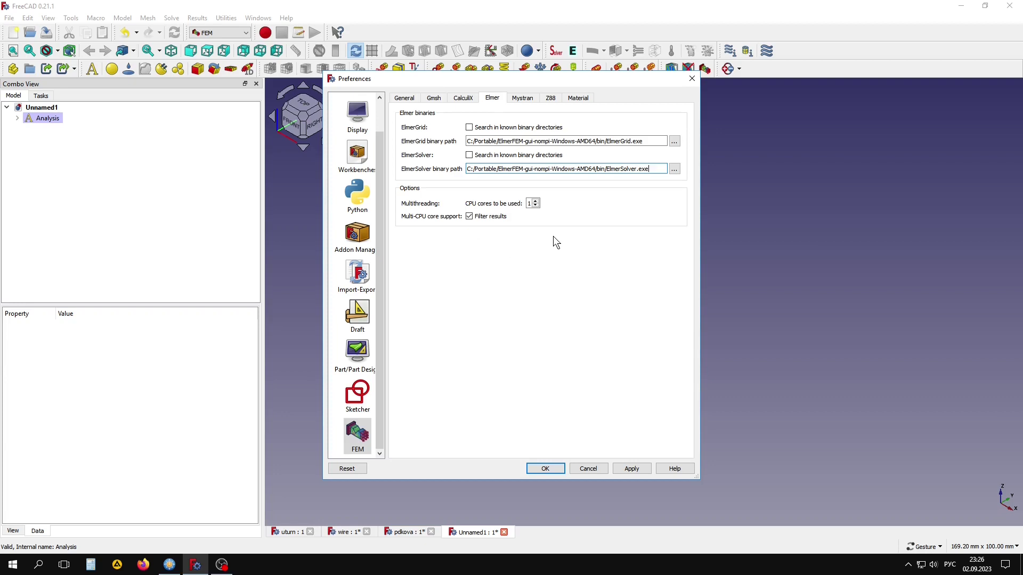
pyautogui.click(589, 469)
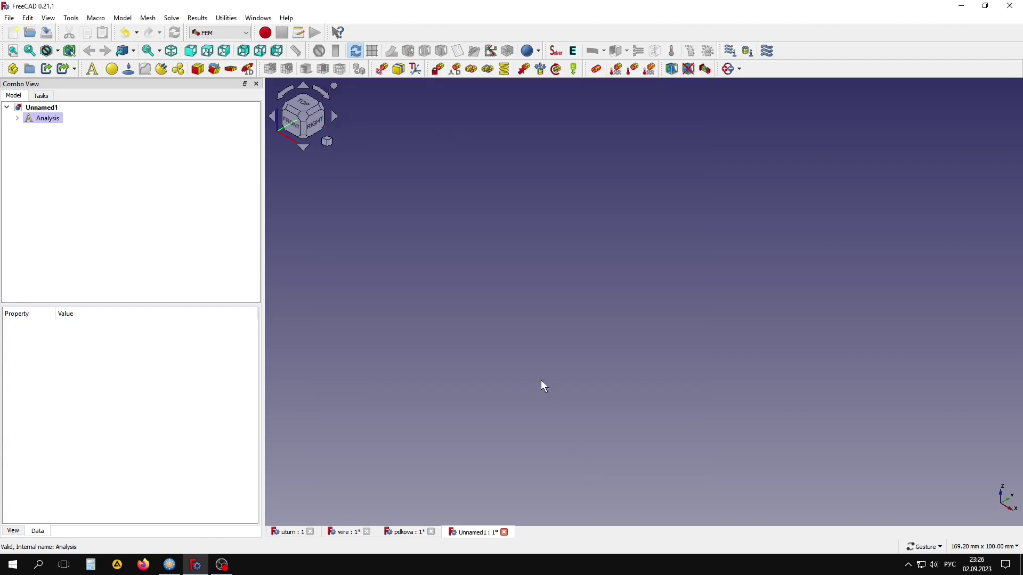
pyautogui.click(504, 68)
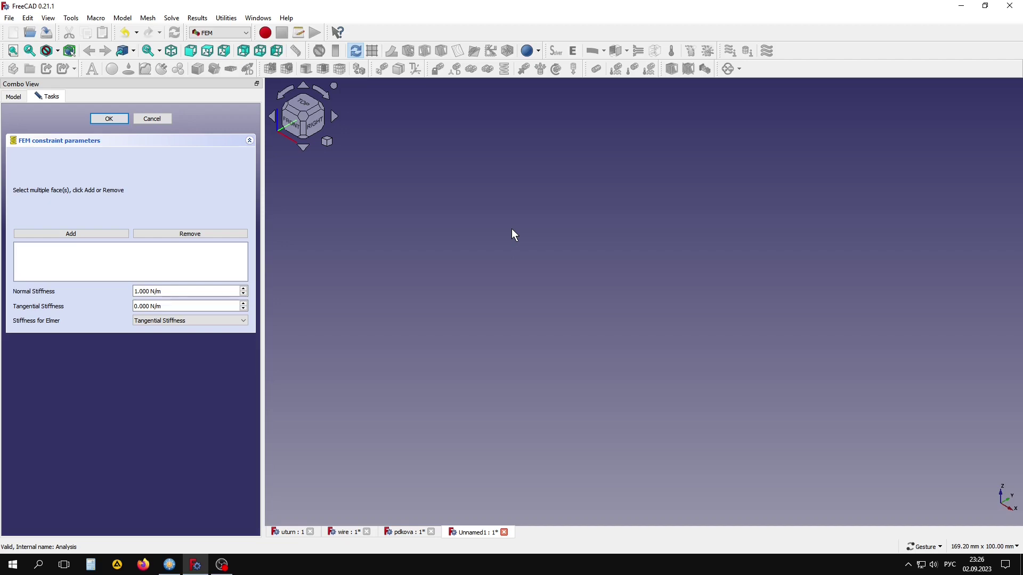
pyautogui.click(159, 119)
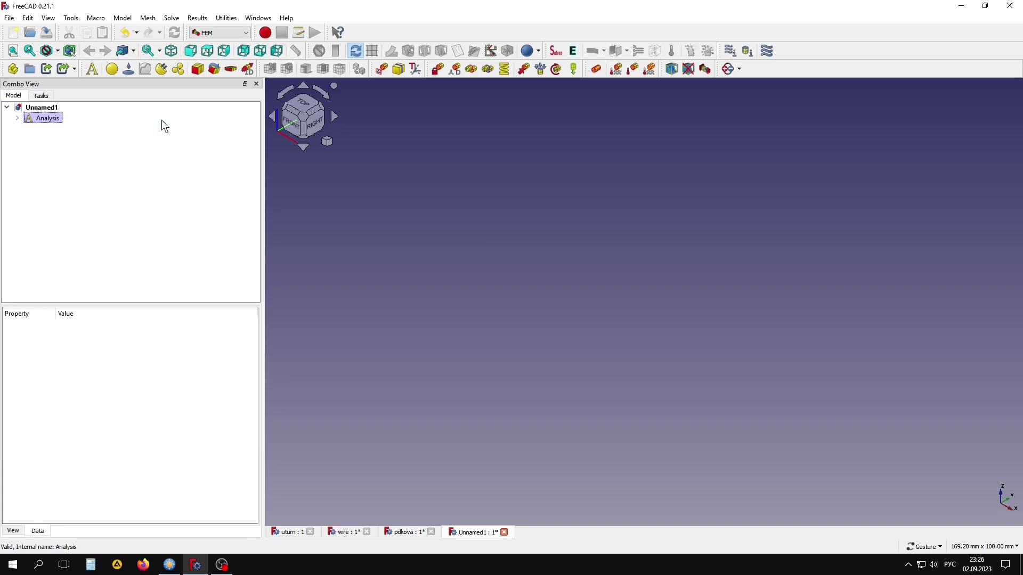
# Switch to the uturn document, select SolverElmer and review its equation list without adding one.
pyautogui.click(293, 534)
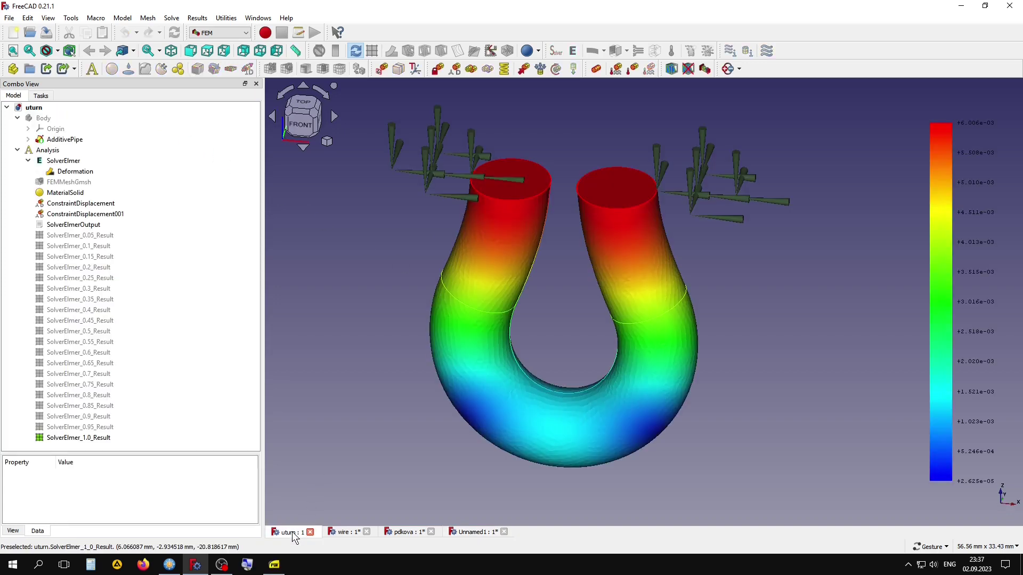
pyautogui.click(79, 166)
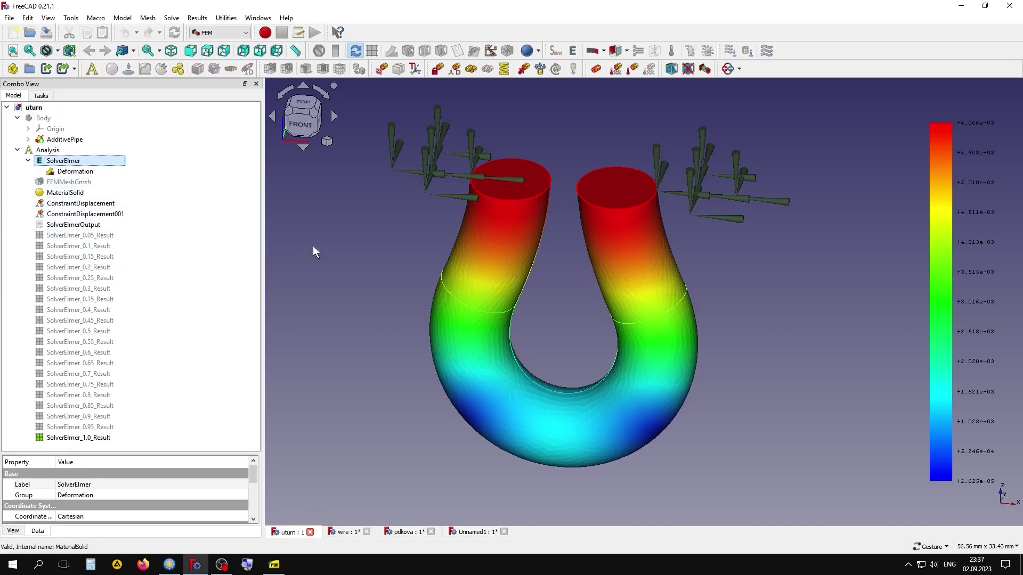
pyautogui.press('super+plus')
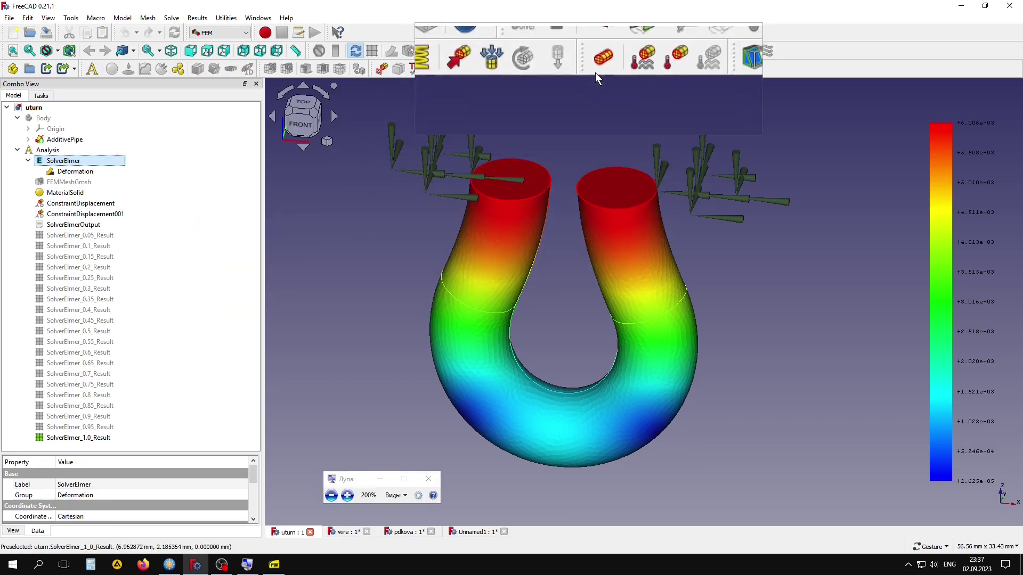
pyautogui.click(605, 54)
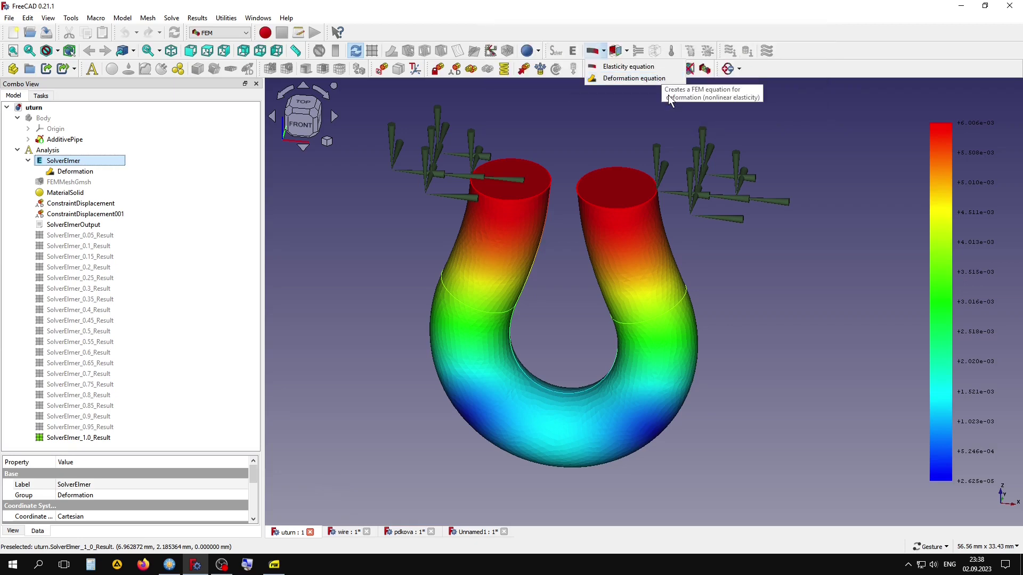
pyautogui.click(709, 267)
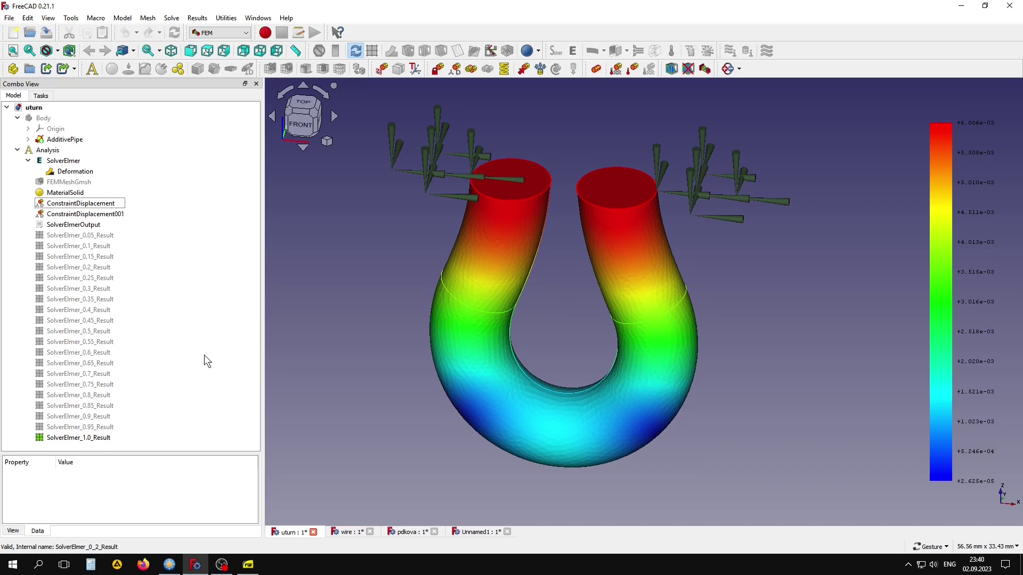
pyautogui.doubleClick(68, 204)
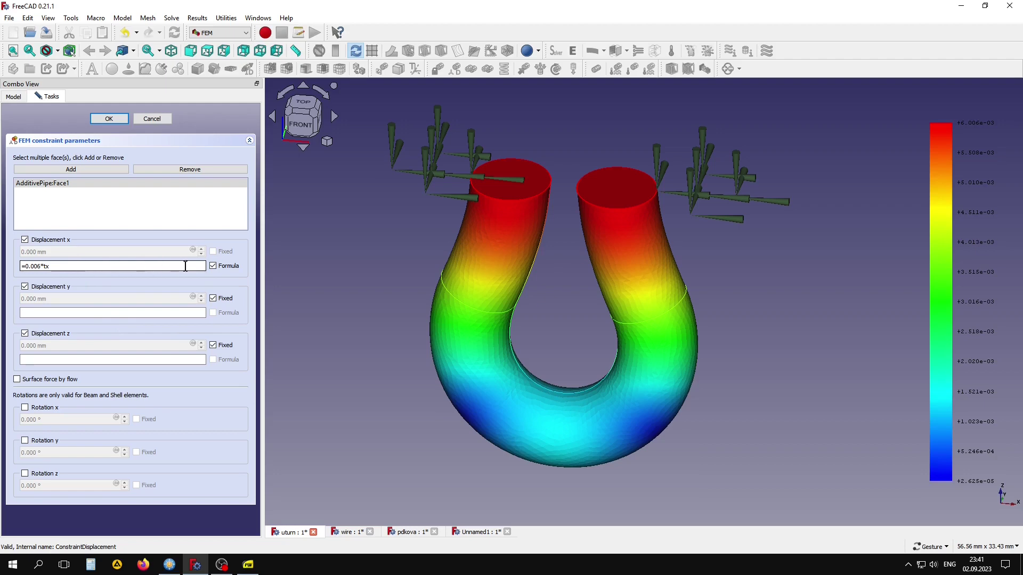
pyautogui.moveTo(185, 266); pyautogui.dragTo(20, 266)
pyautogui.rightClick(66, 267)
pyautogui.click(92, 324)
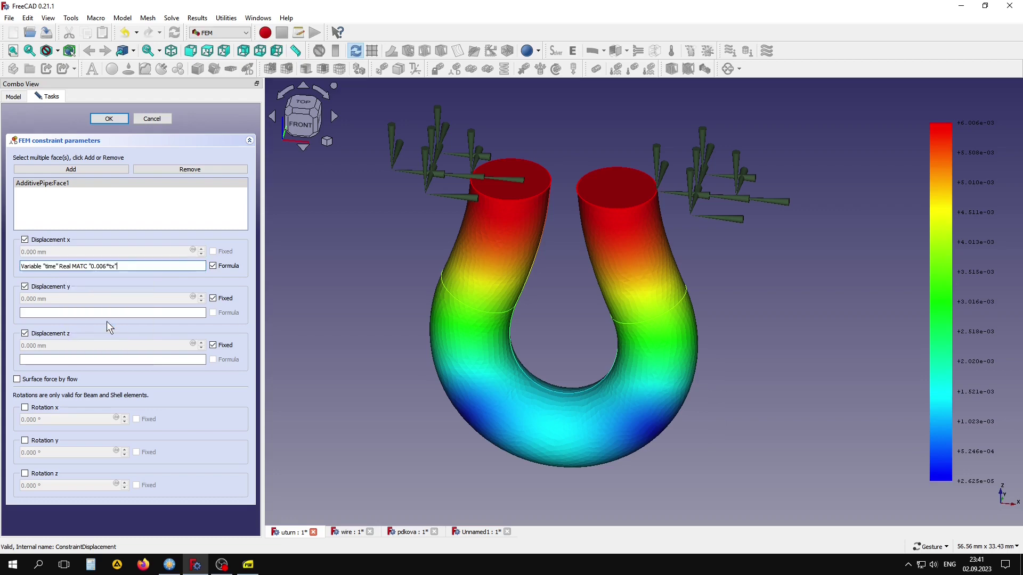
pyautogui.click(108, 119)
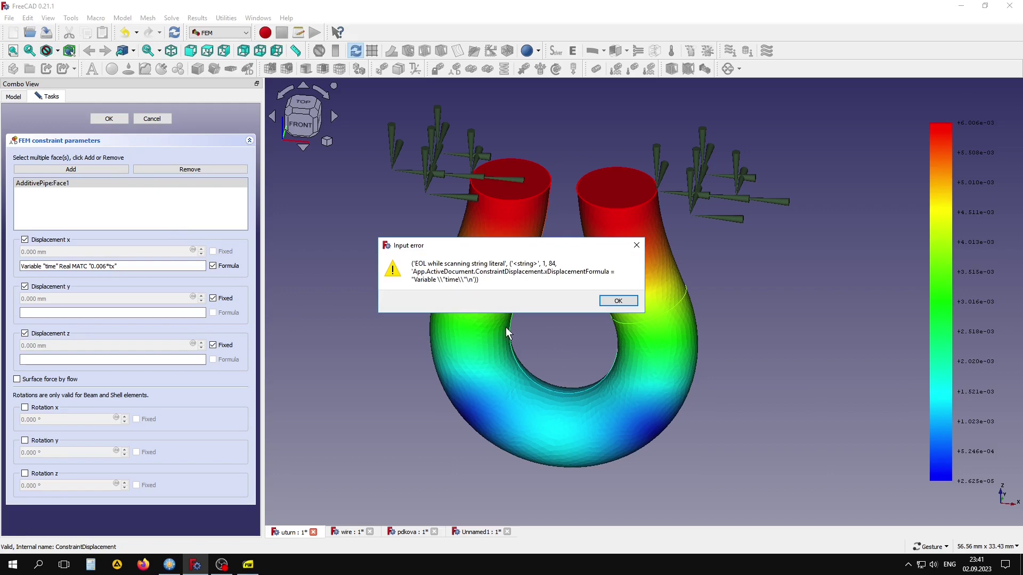
pyautogui.click(618, 301)
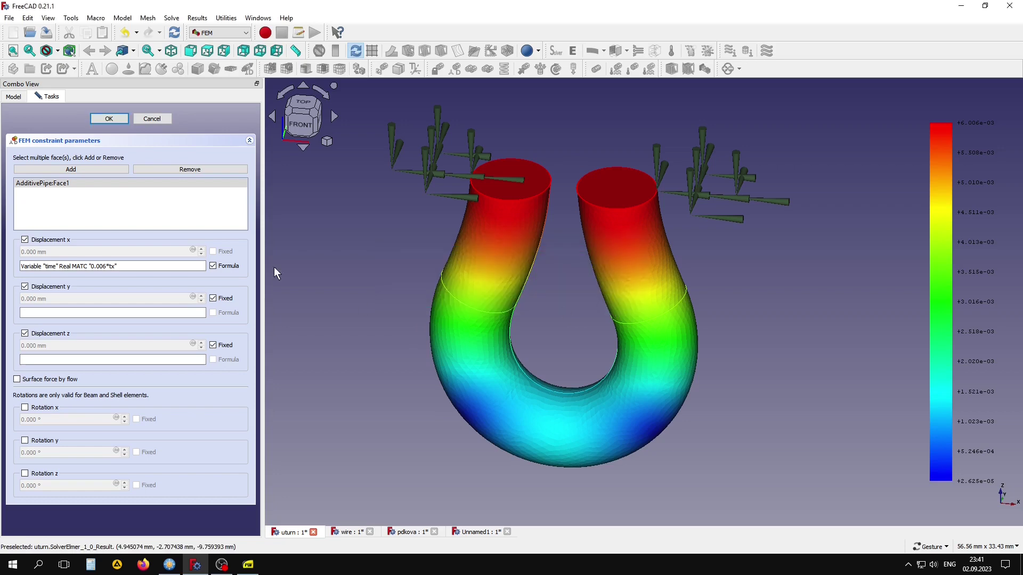
pyautogui.click(158, 116)
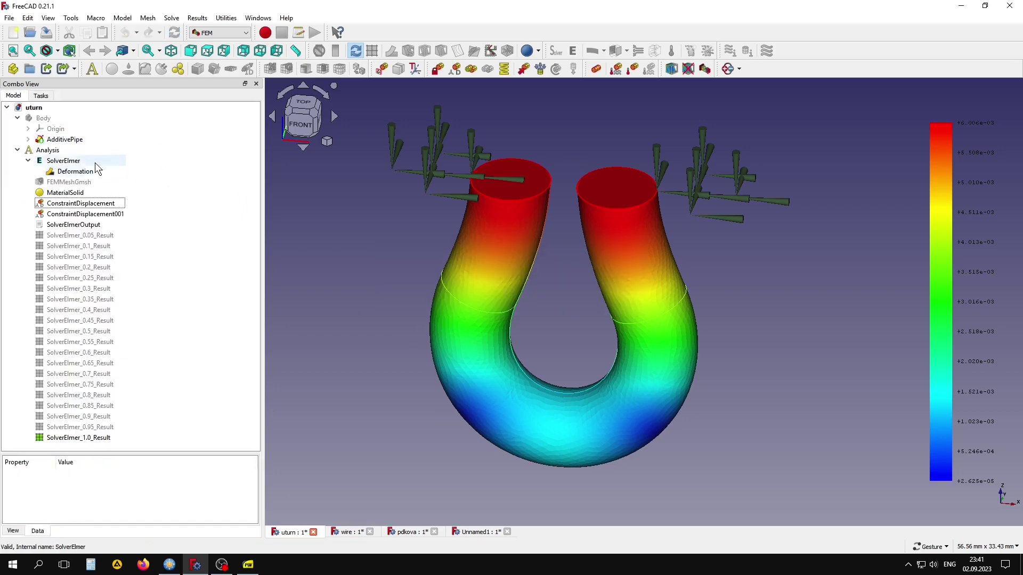
pyautogui.doubleClick(66, 160)
# Write the Elmer solver input files and open case.sif for editing.
pyautogui.click(81, 208)
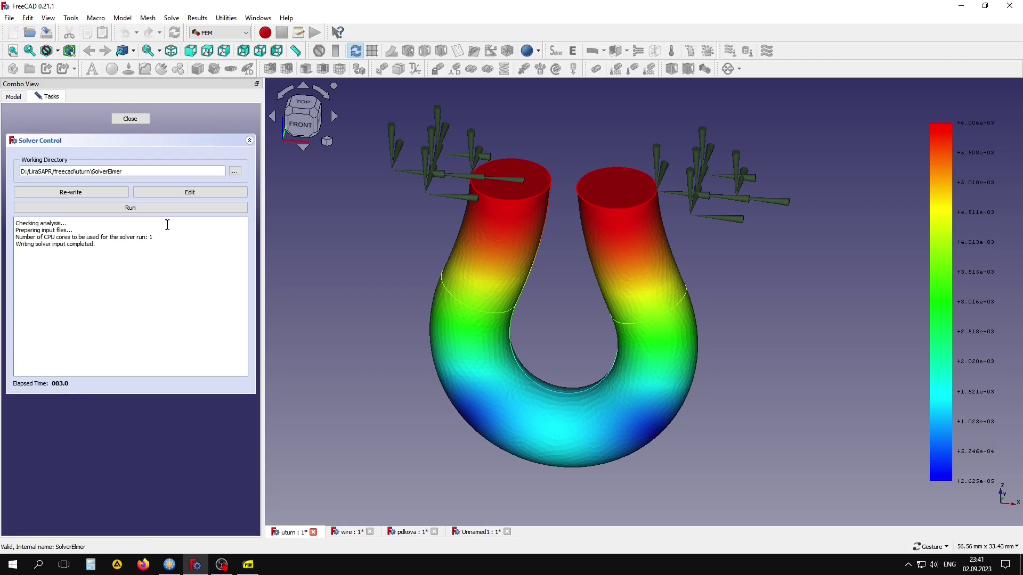
pyautogui.click(173, 191)
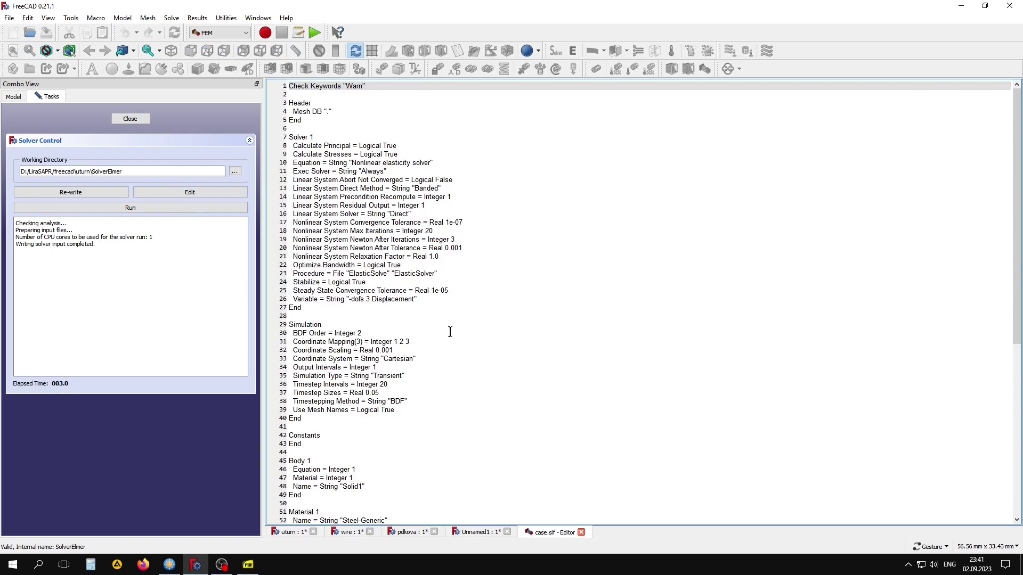
pyautogui.scroll(-3, 450, 331)
pyautogui.scroll(-7, 452, 331)
pyautogui.scroll(-1, 454, 330)
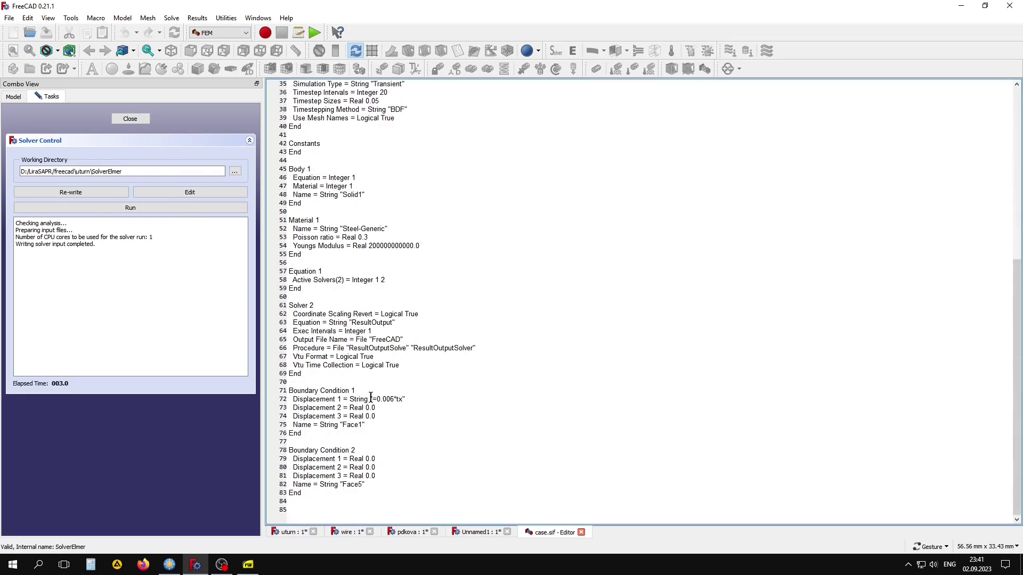
# Replace the Face1 and Face5 x displacements with 0.006*tx and -0.006*tx time expressions.
pyautogui.moveTo(350, 398); pyautogui.dragTo(406, 400)
pyautogui.rightClick(408, 401)
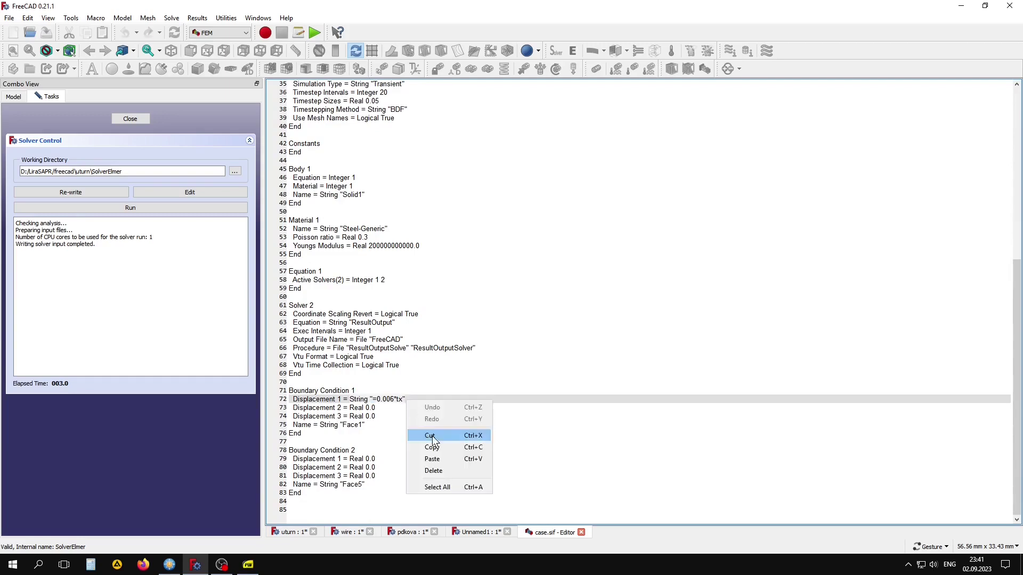
pyautogui.click(432, 459)
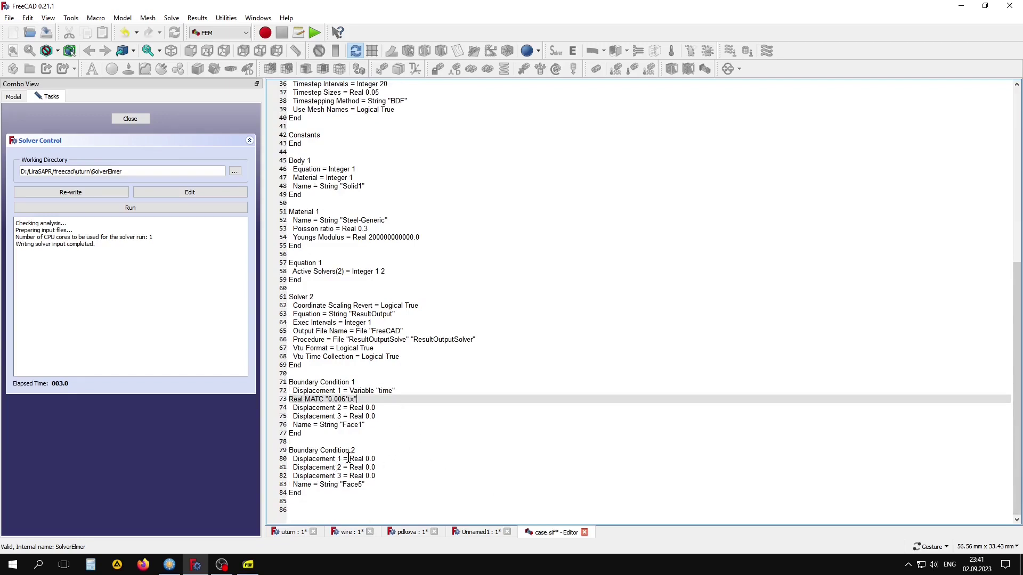
pyautogui.moveTo(349, 459); pyautogui.dragTo(375, 459)
pyautogui.rightClick(373, 459)
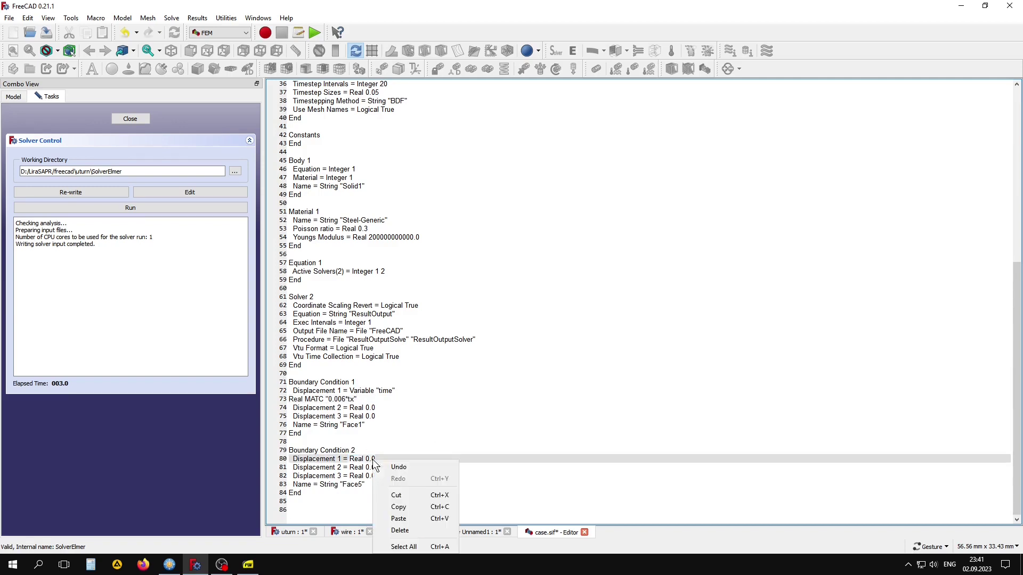
pyautogui.click(407, 517)
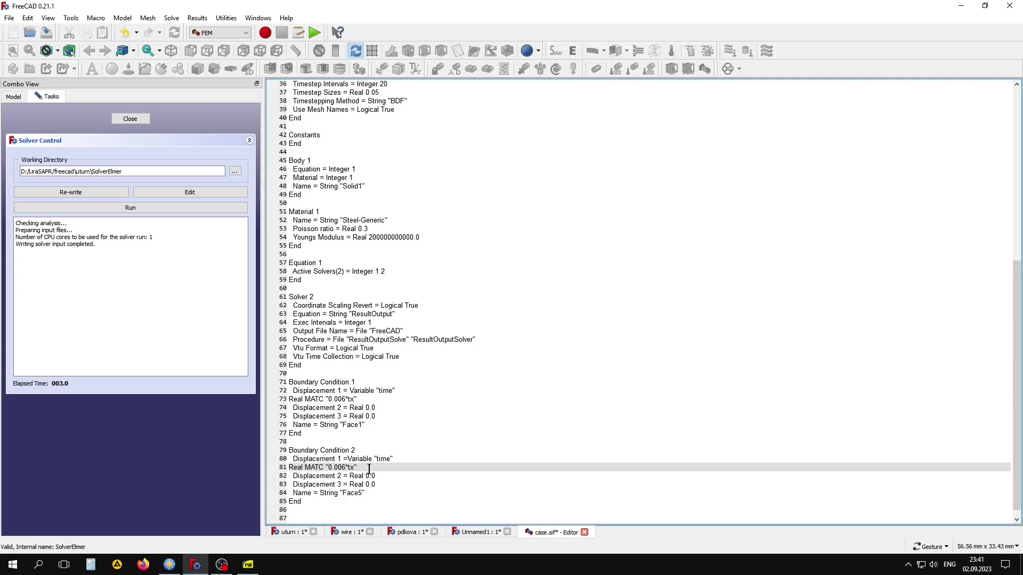
pyautogui.write('-')
# Close case.sif saving the changes, and finish with Solver Control.
pyautogui.click(585, 532)
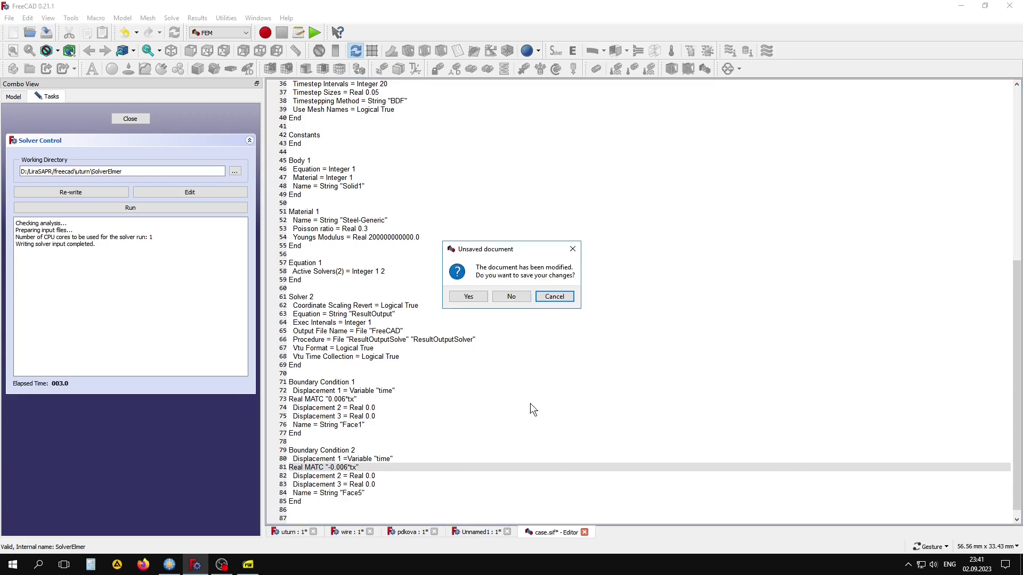
pyautogui.click(462, 298)
pyautogui.click(123, 121)
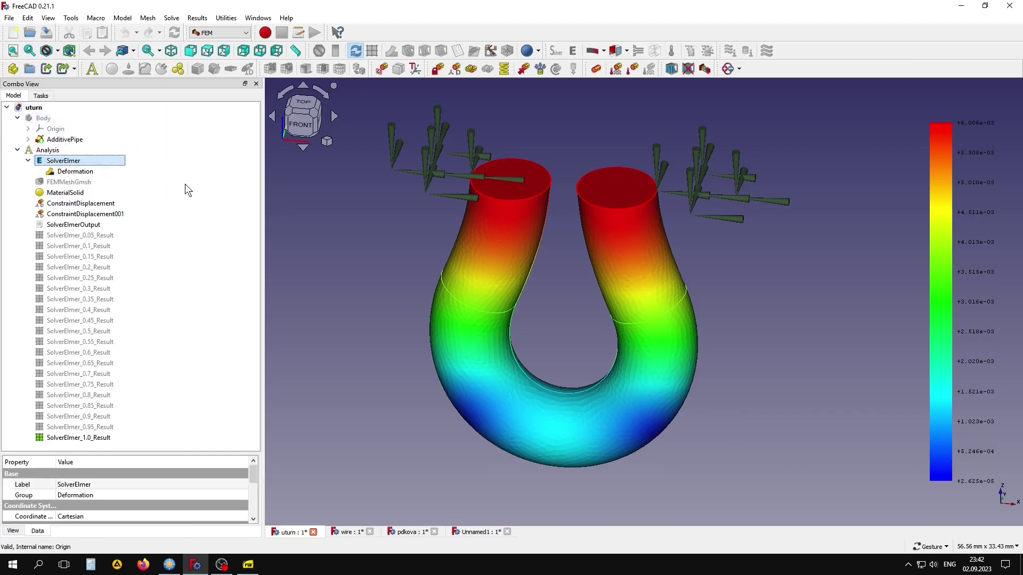
# Check the wire document's equation list and orbit its cylinder, then bring pdkova to front.
pyautogui.click(352, 532)
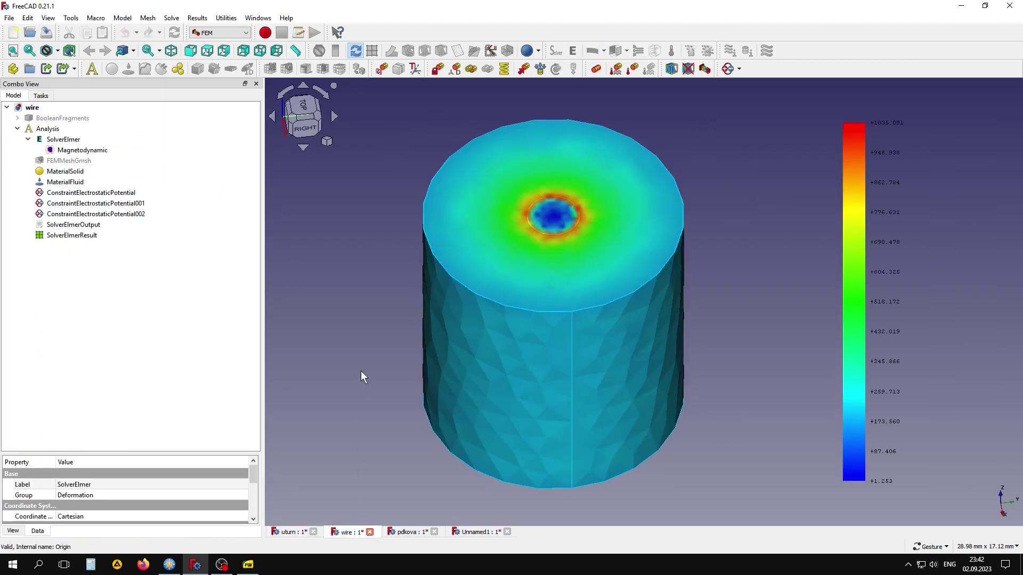
pyautogui.press('super+plus')
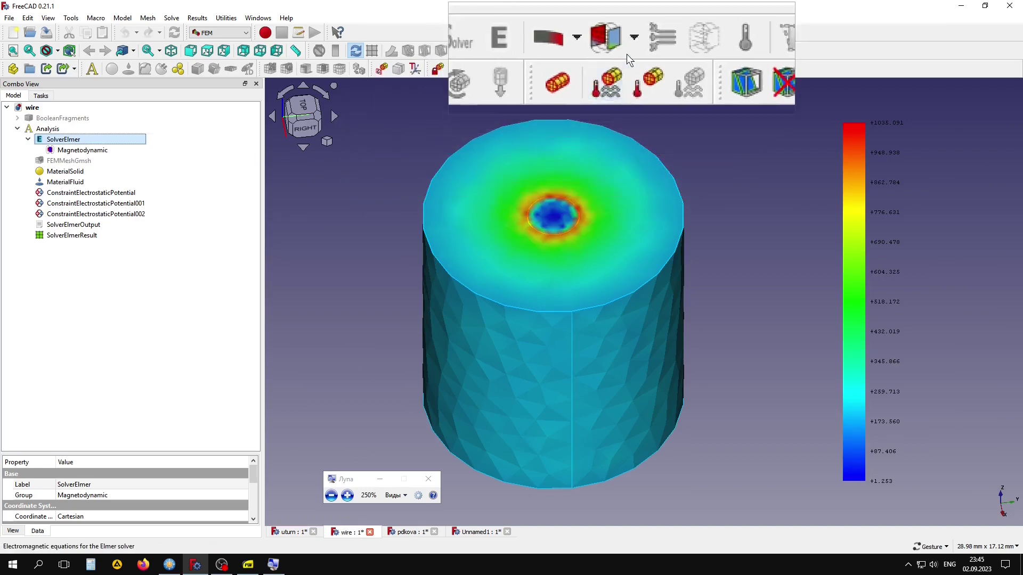
pyautogui.click(627, 50)
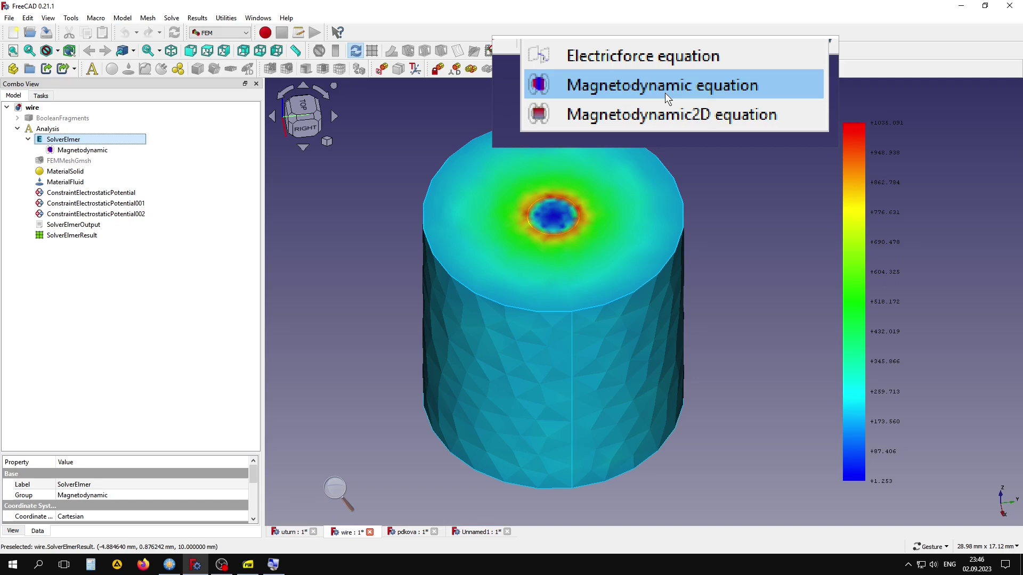
pyautogui.press('super+Escape')
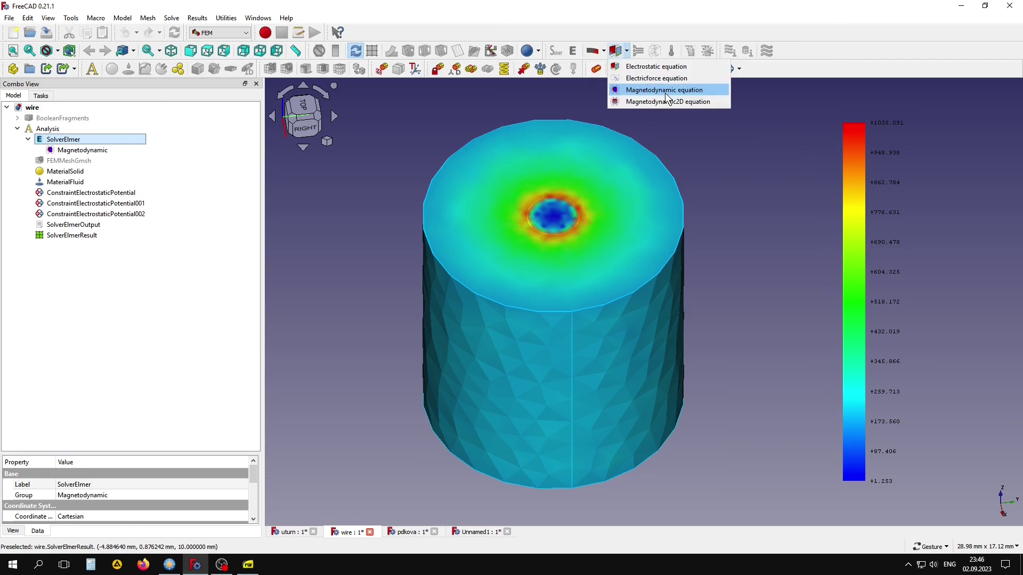
pyautogui.click(692, 158)
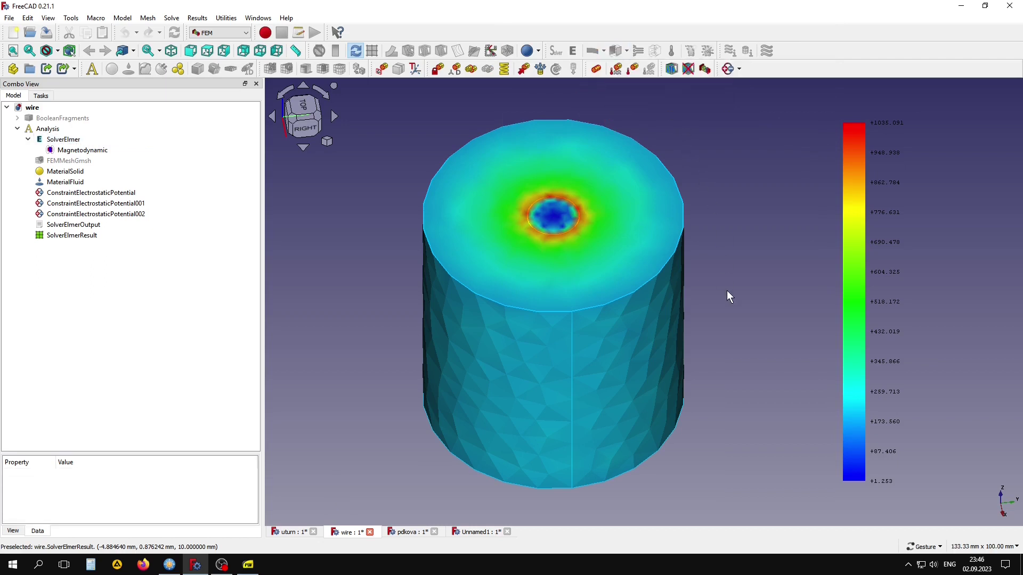
pyautogui.moveTo(641, 208)
pyautogui.mouseDown()
pyautogui.moveTo(642, 271)
pyautogui.moveTo(634, 199)
pyautogui.mouseUp()
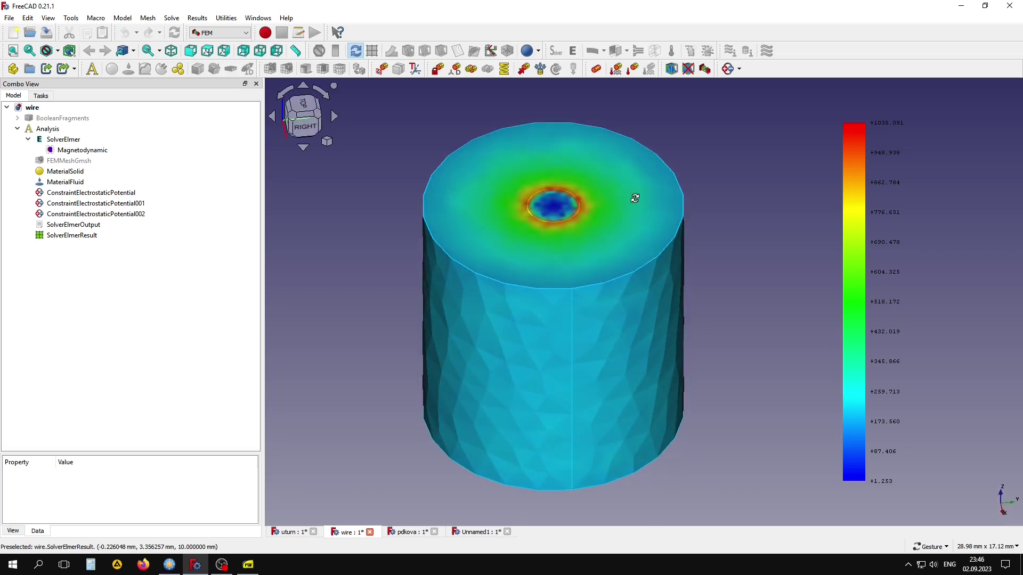
pyautogui.click(408, 533)
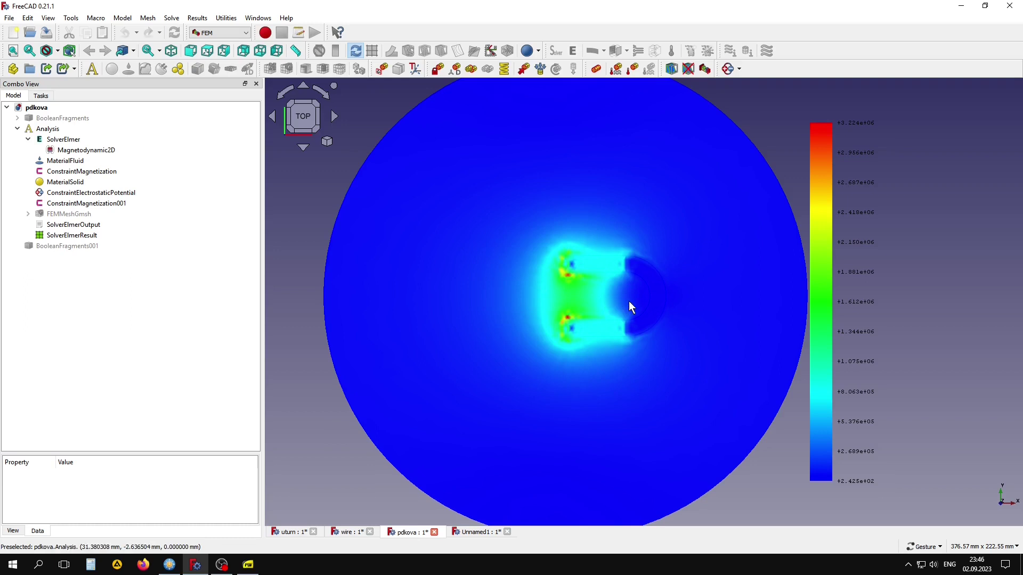
pyautogui.scroll(2, 630, 308)
pyautogui.scroll(2, 630, 308)
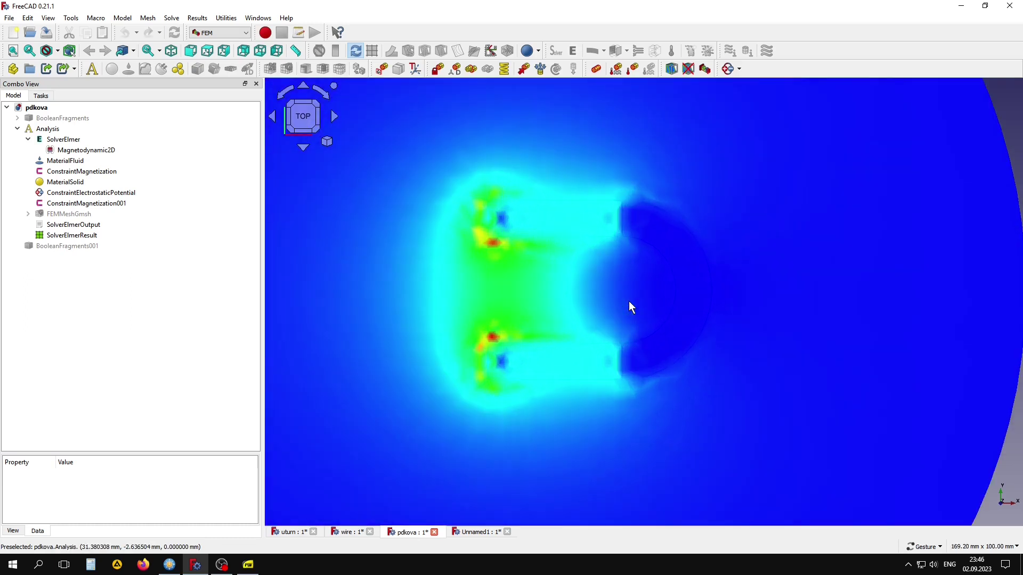
pyautogui.scroll(-2, 629, 302)
pyautogui.scroll(-1, 628, 302)
pyautogui.scroll(-1, 628, 302)
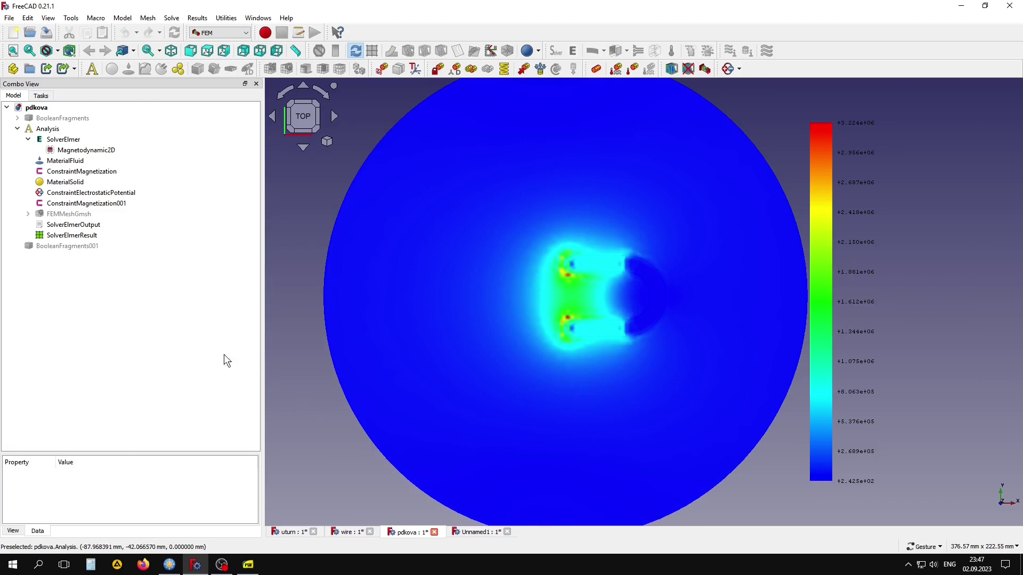
pyautogui.click(76, 237)
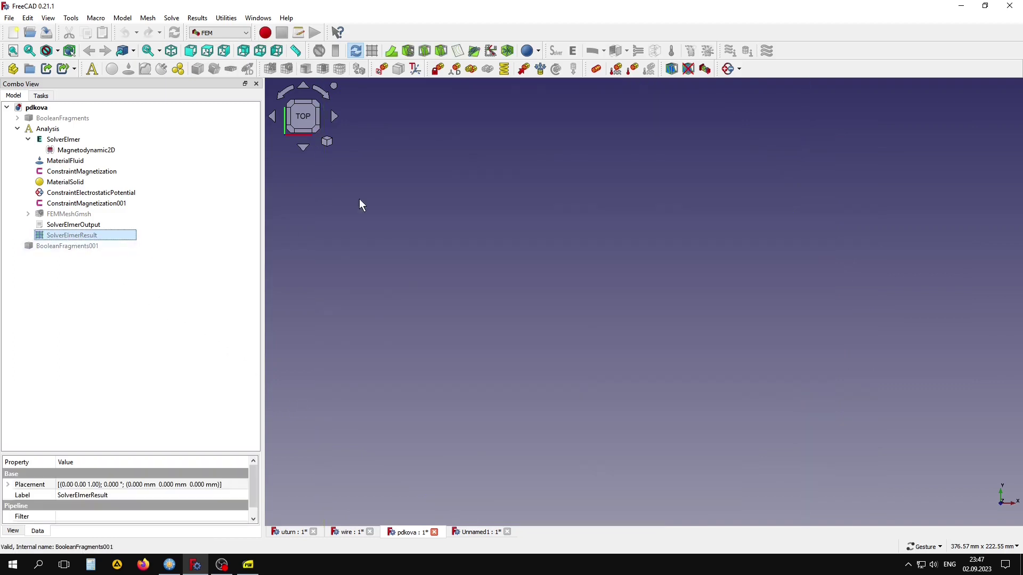
# Add a Contours filter to the magnet result and raise its number of contours.
pyautogui.click(458, 51)
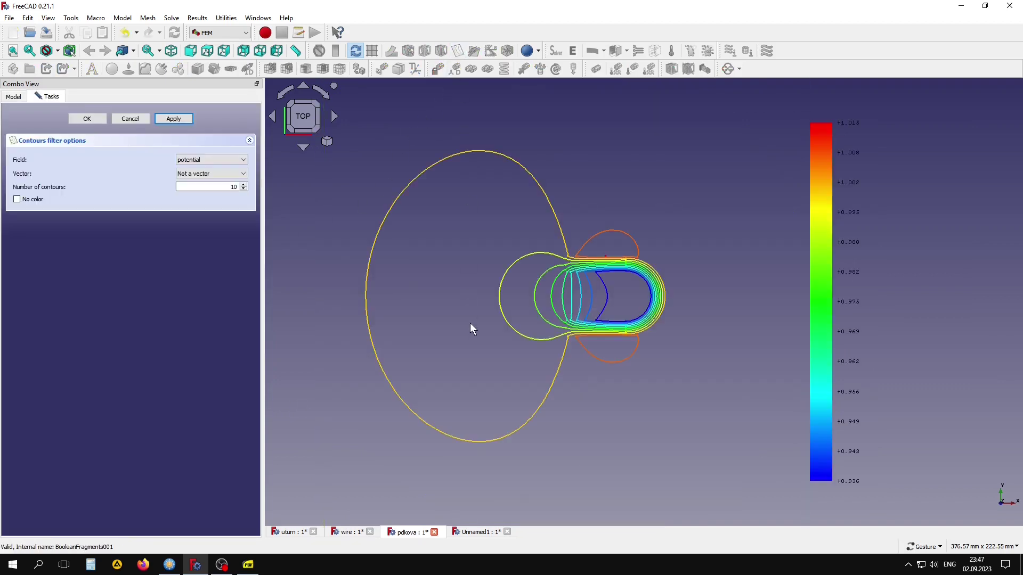
pyautogui.click(202, 187)
pyautogui.scroll(2, 202, 187)
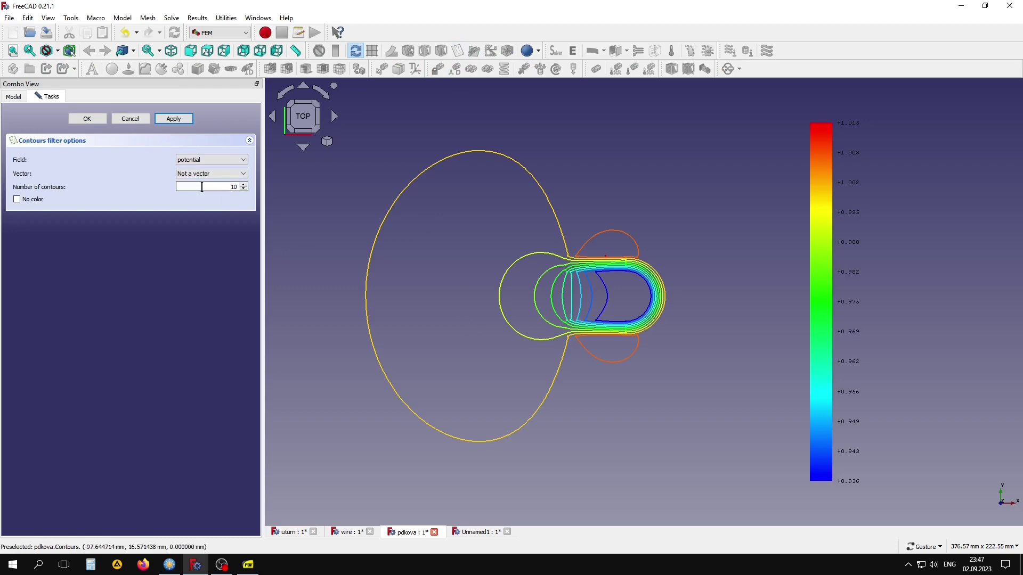
pyautogui.scroll(2, 202, 187)
pyautogui.scroll(2, 202, 187)
pyautogui.scroll(2, 202, 187)
pyautogui.scroll(4, 202, 187)
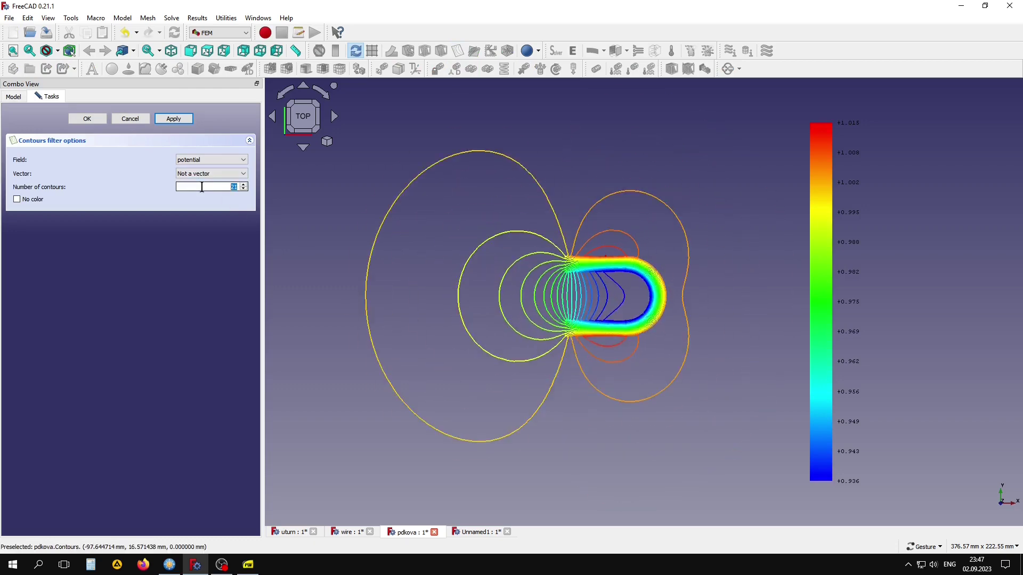
pyautogui.scroll(4, 202, 187)
pyautogui.scroll(4, 201, 187)
pyautogui.scroll(3, 202, 187)
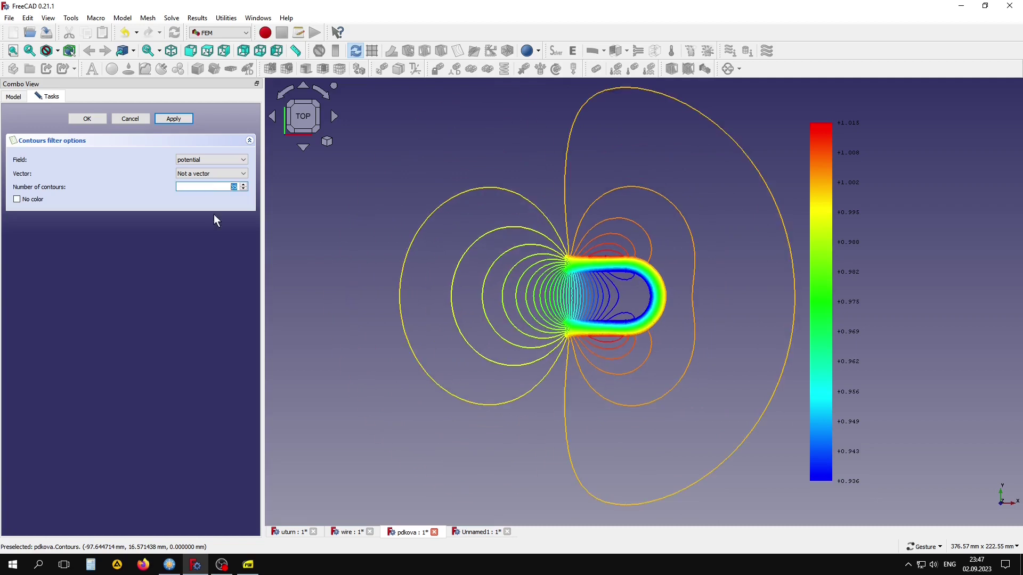
# Try magnetic flux density and magnetic field strength as contour fields, then discard the changes.
pyautogui.click(208, 160)
pyautogui.click(208, 182)
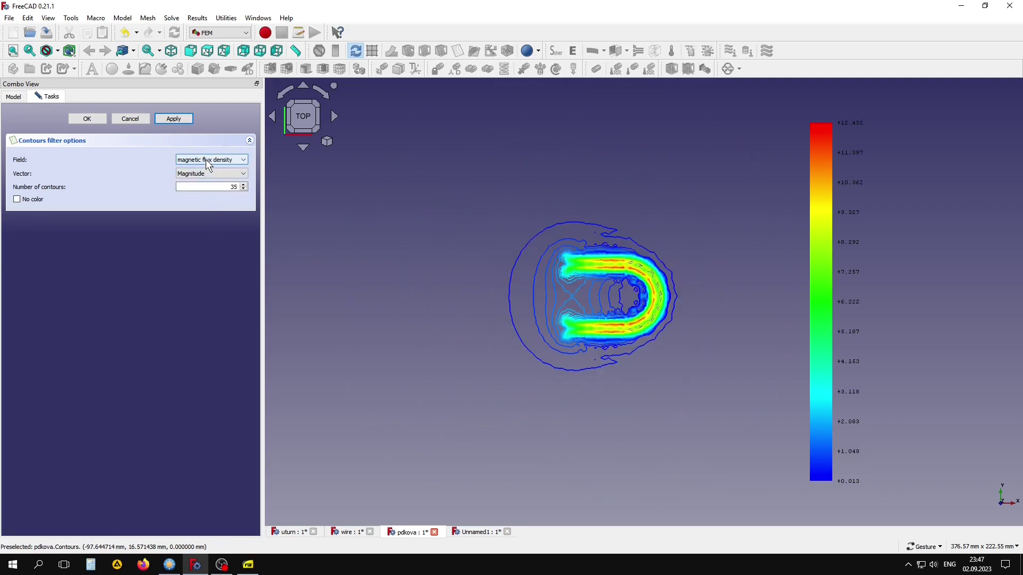
pyautogui.scroll(1, 627, 295)
pyautogui.scroll(3, 628, 295)
pyautogui.scroll(2, 628, 295)
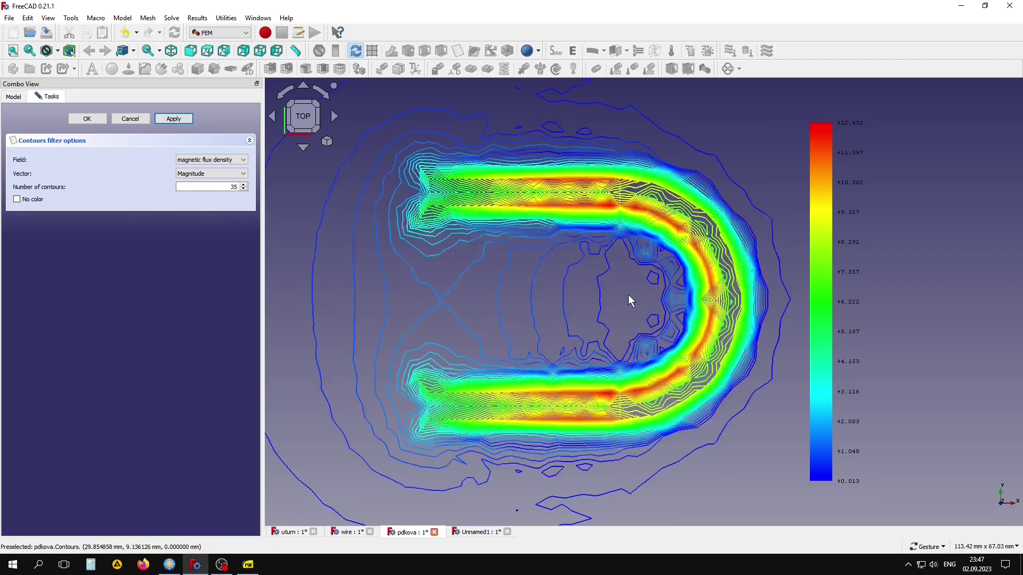
pyautogui.click(198, 160)
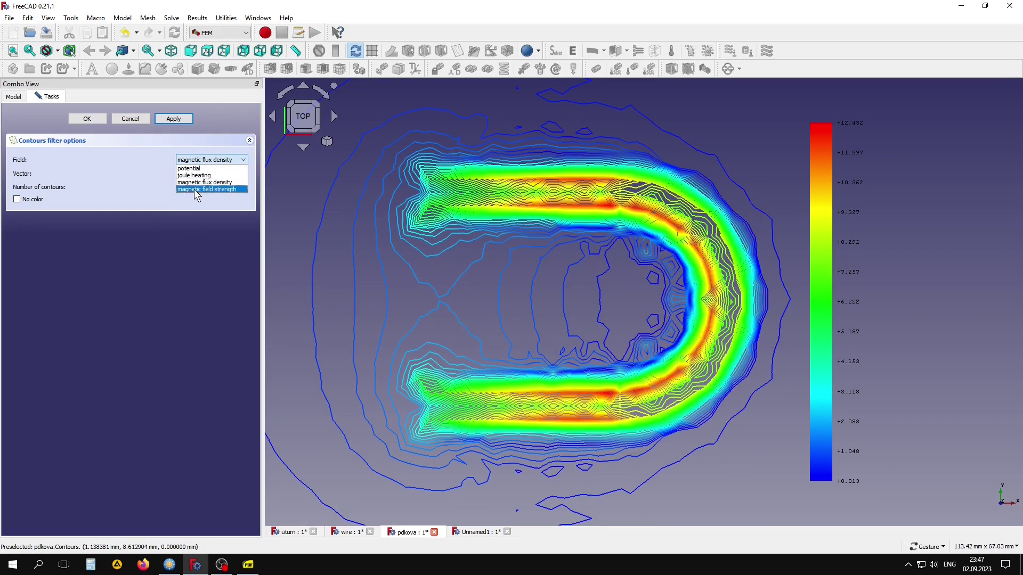
pyautogui.click(195, 189)
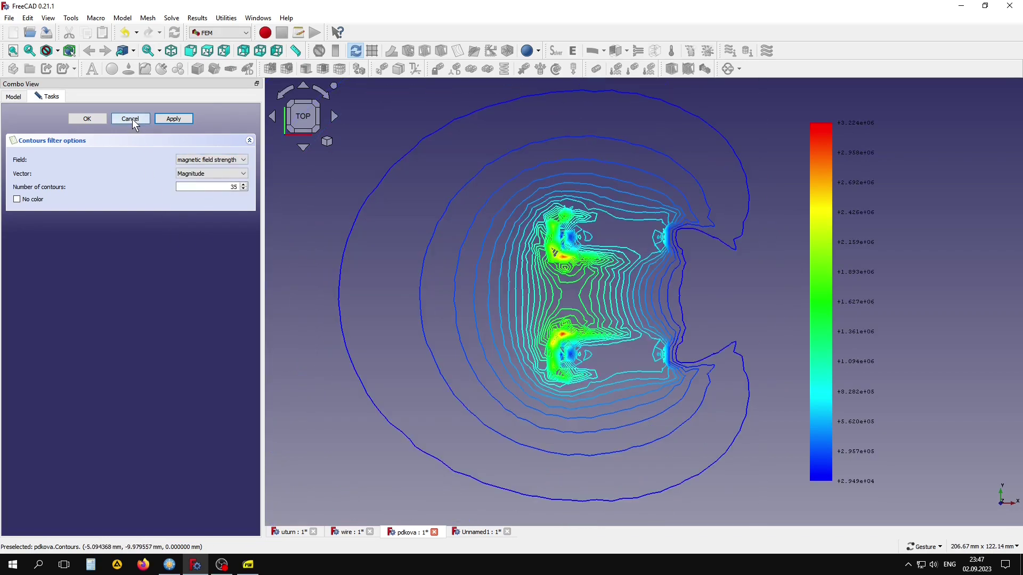
pyautogui.click(133, 120)
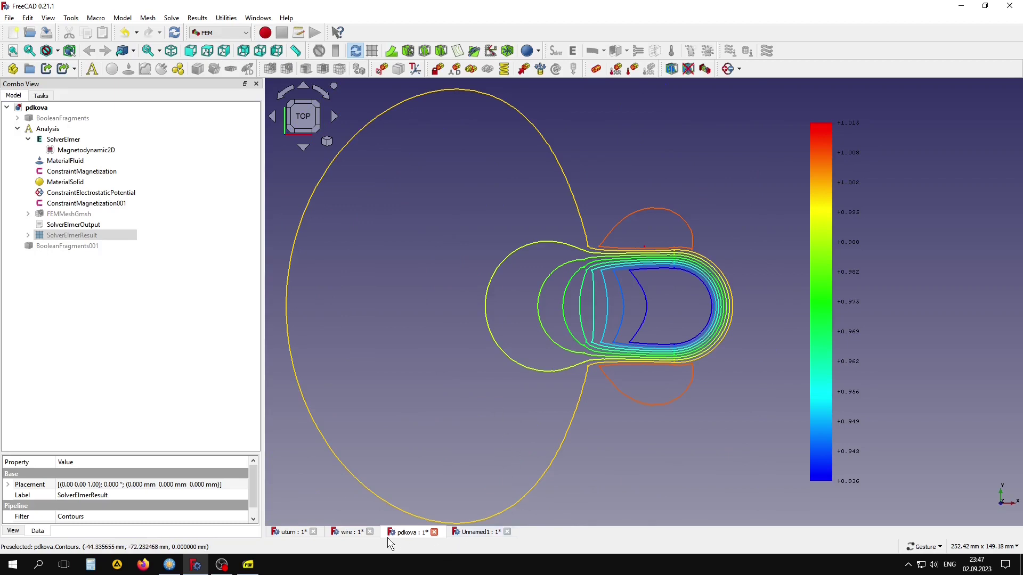
# Preview a Contours filter on the wire result using magnetic flux density im and 13 contours.
pyautogui.click(347, 533)
pyautogui.click(101, 235)
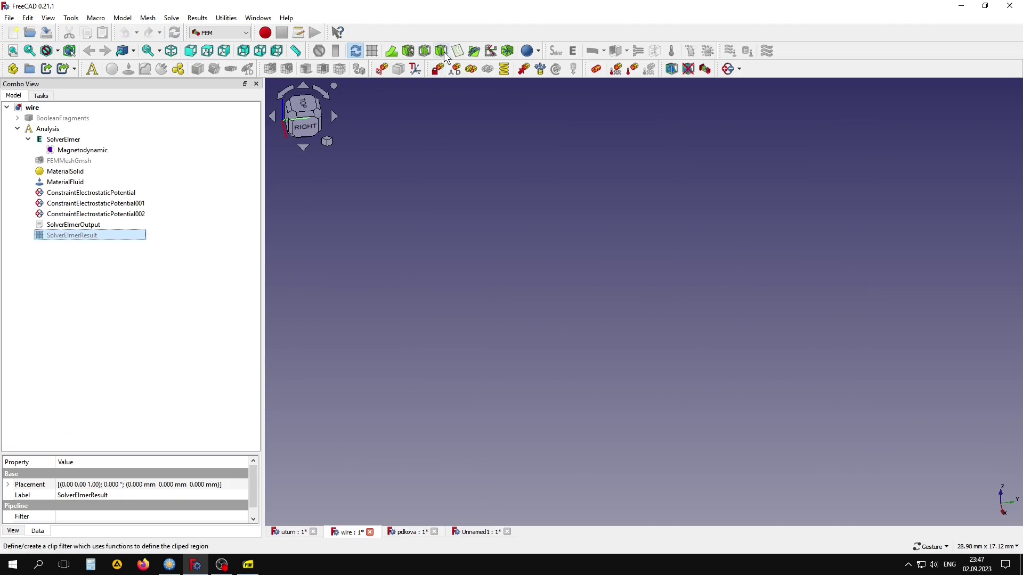
pyautogui.click(459, 52)
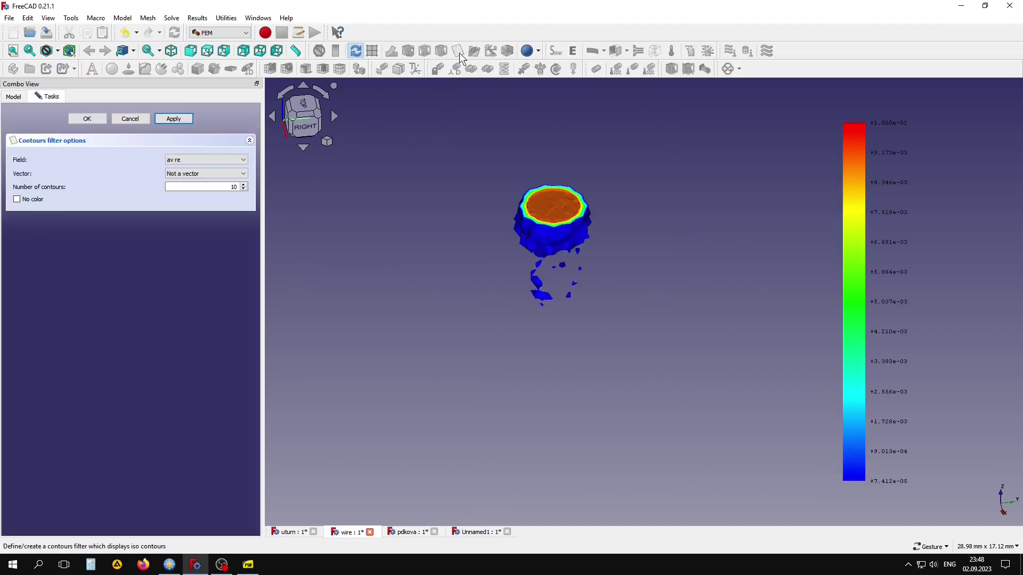
pyautogui.click(210, 160)
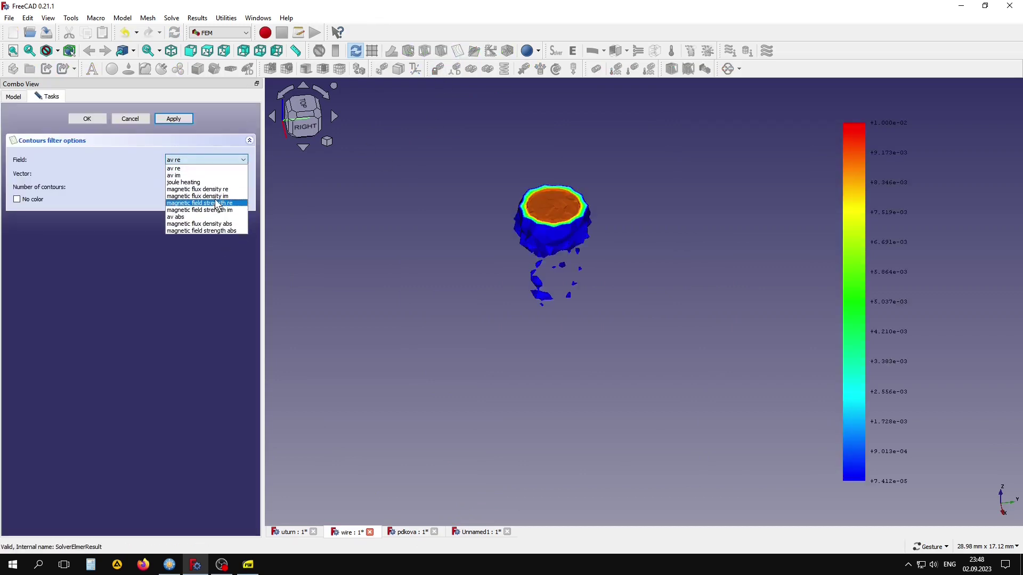
pyautogui.press('Escape')
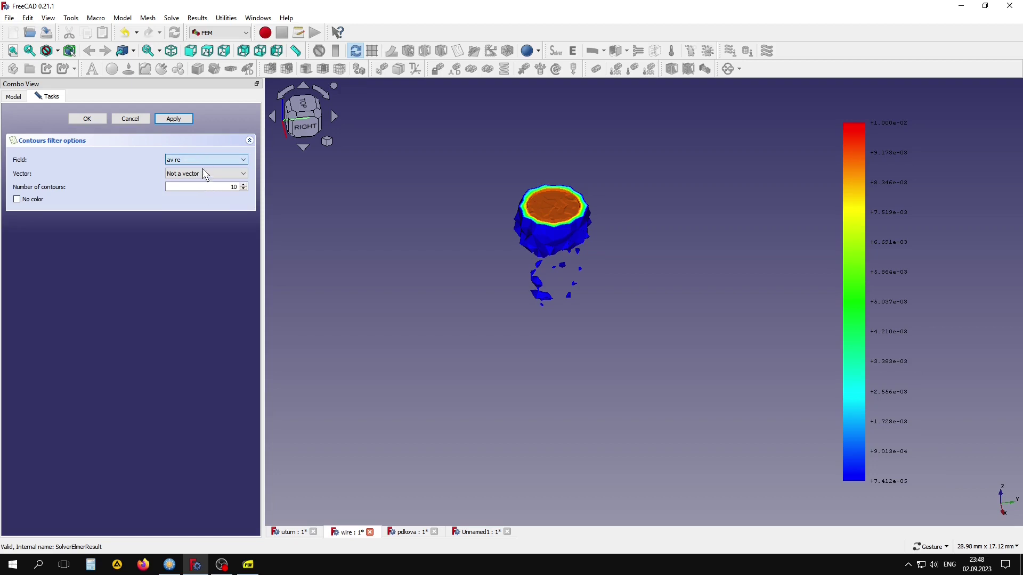
pyautogui.press('Down')
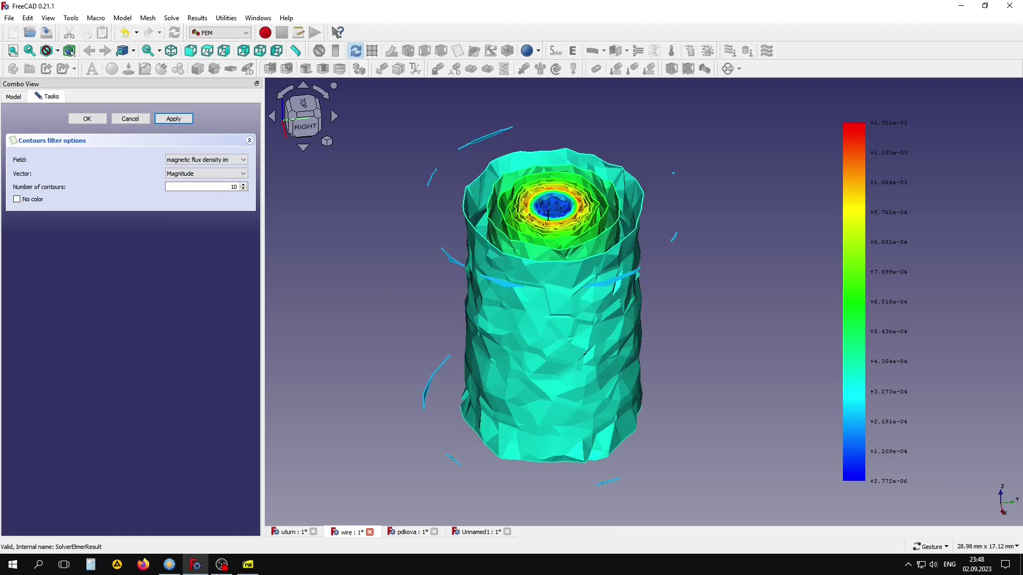
pyautogui.press('Up')
pyautogui.press('Up')
pyautogui.press('Up')
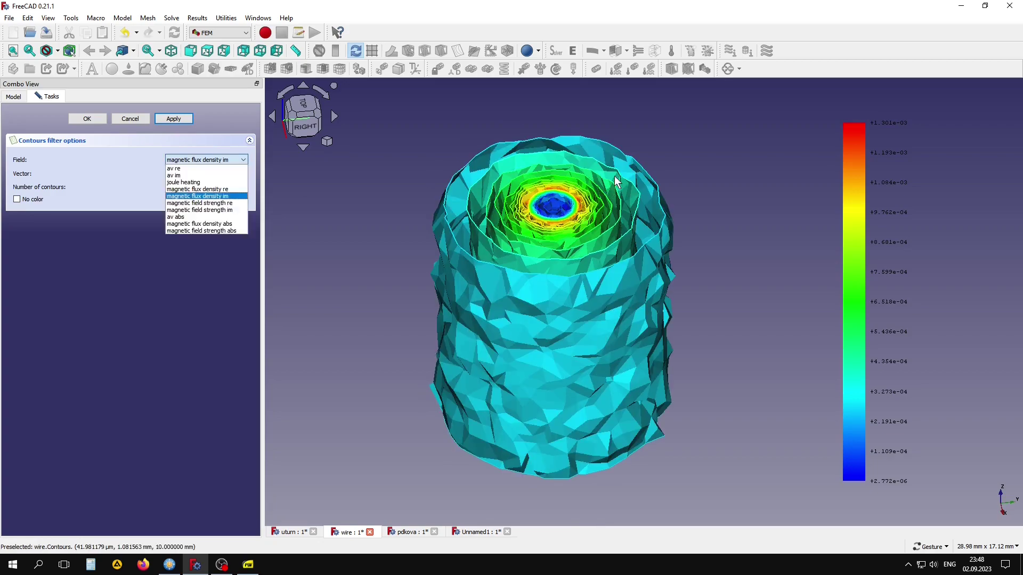
# Orbit around the contoured cylinder, then discard the contour filter.
pyautogui.moveTo(593, 227)
pyautogui.mouseDown()
pyautogui.moveTo(566, 205)
pyautogui.moveTo(551, 279)
pyautogui.mouseUp()
pyautogui.scroll(4, 566, 205)
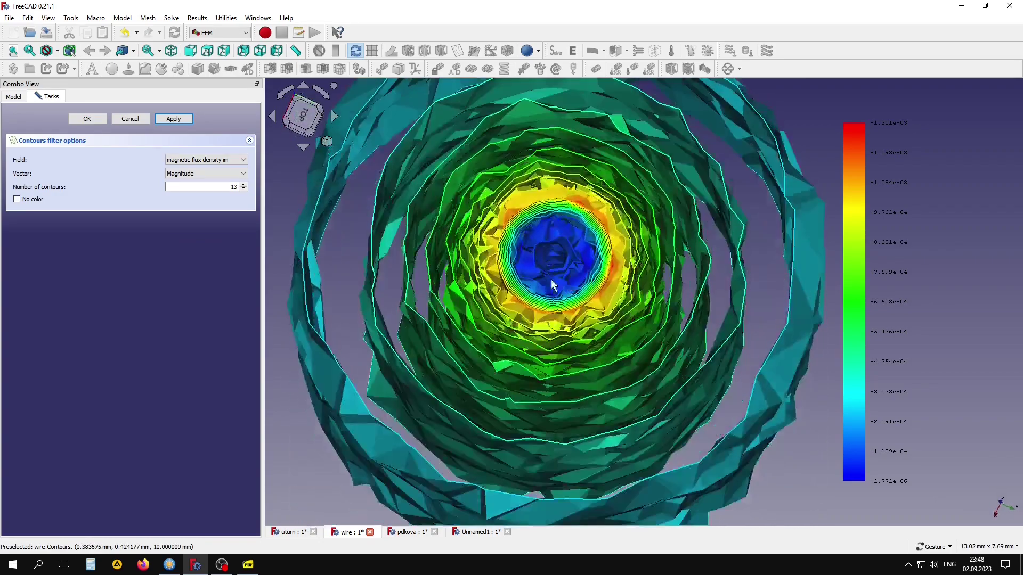
pyautogui.scroll(-2, 207, 188)
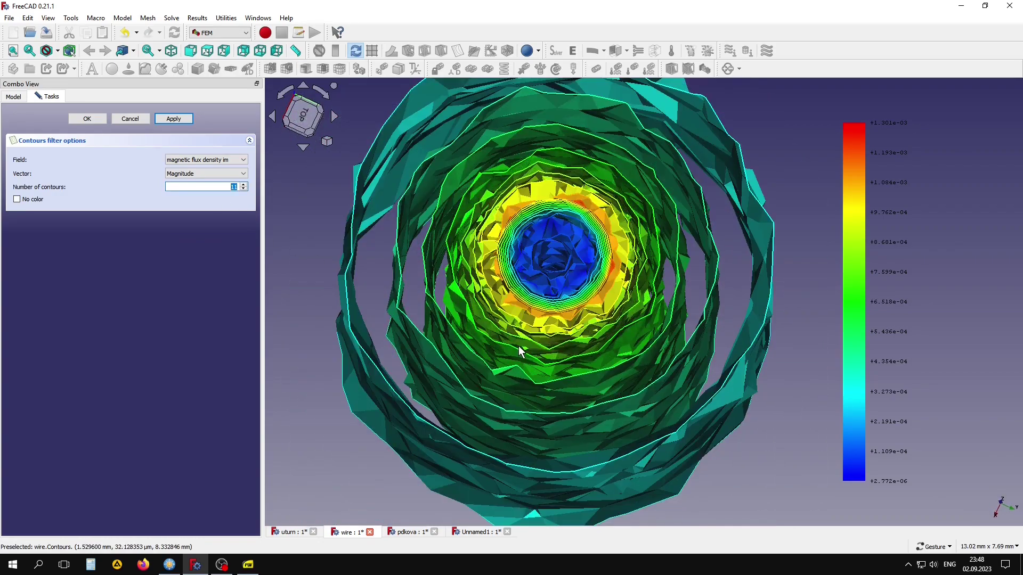
pyautogui.moveTo(511, 192); pyautogui.dragTo(523, 309)
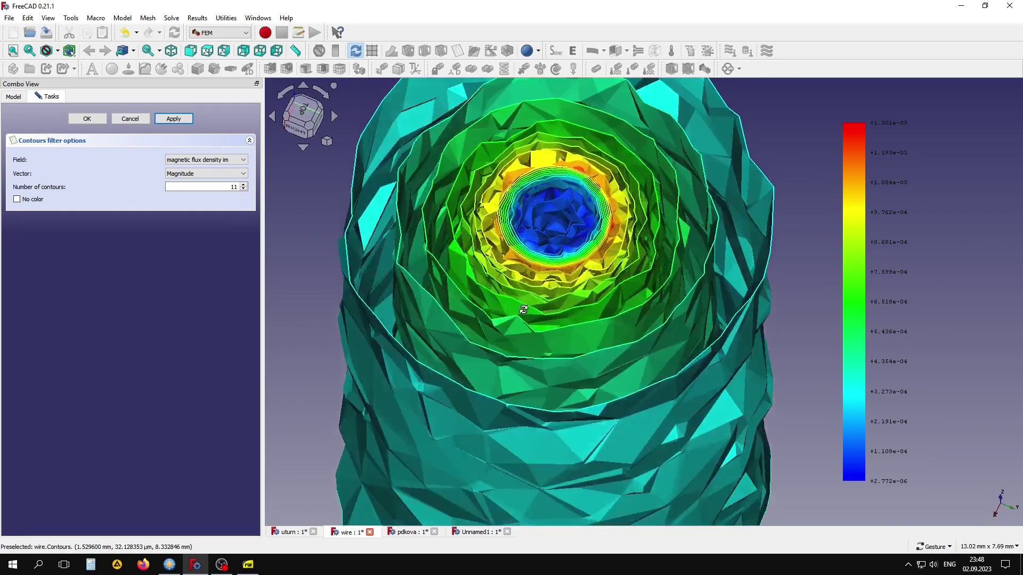
pyautogui.scroll(-1, 522, 309)
pyautogui.click(131, 119)
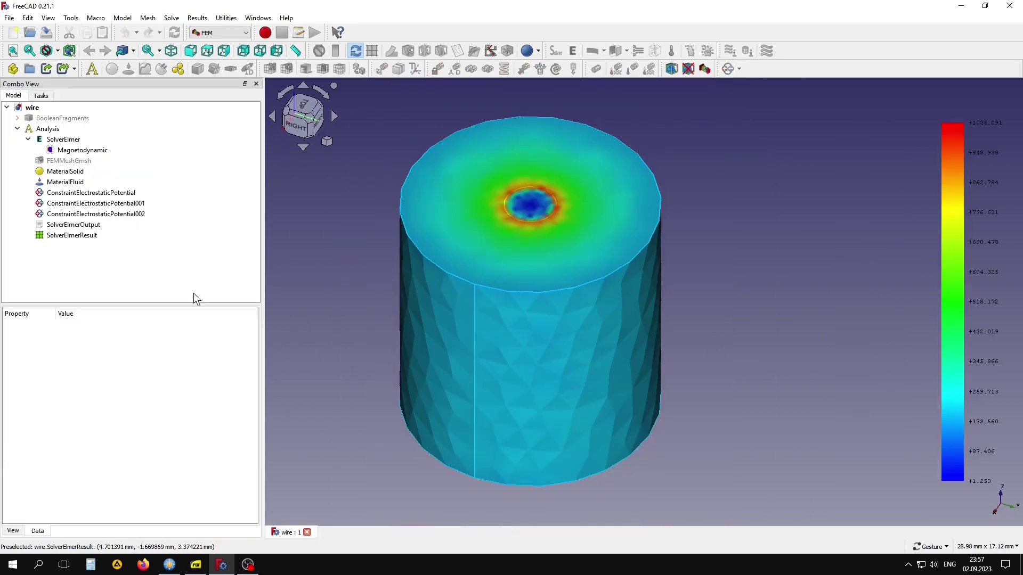
# Start a cylinder Clip filter on the wire result, coloured by magnetic flux density im.
pyautogui.click(75, 236)
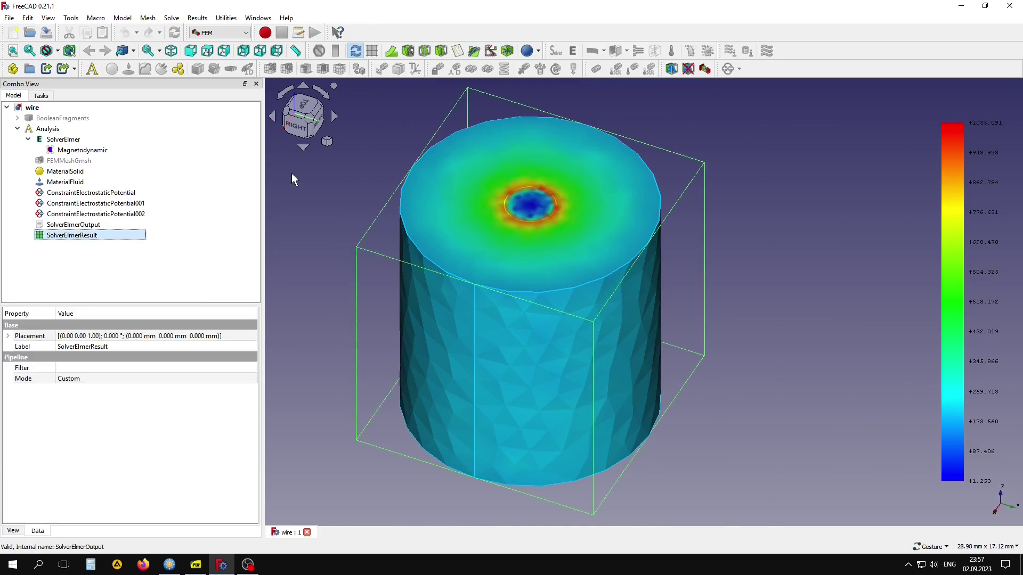
pyautogui.press('space')
pyautogui.click(441, 51)
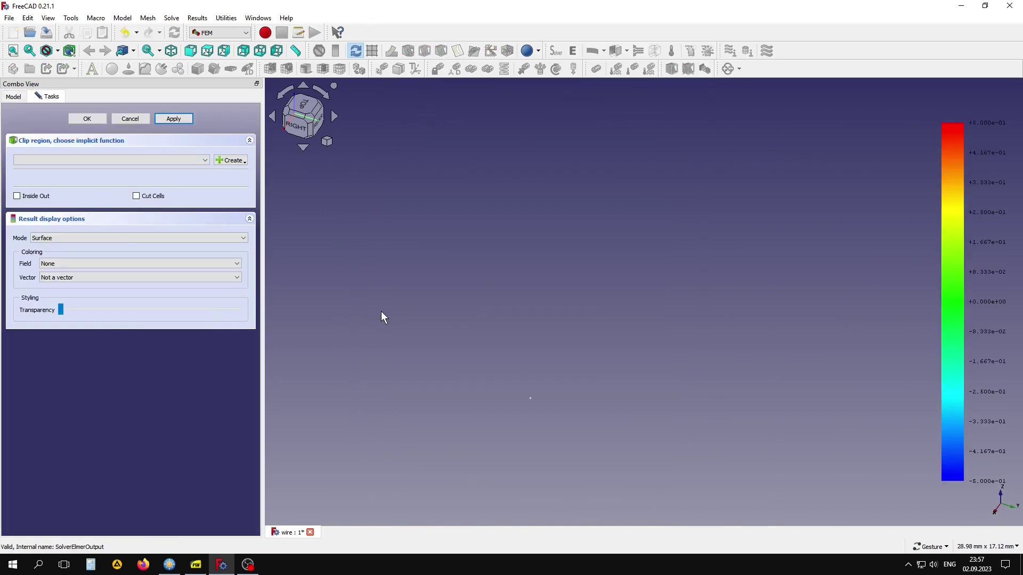
pyautogui.click(228, 161)
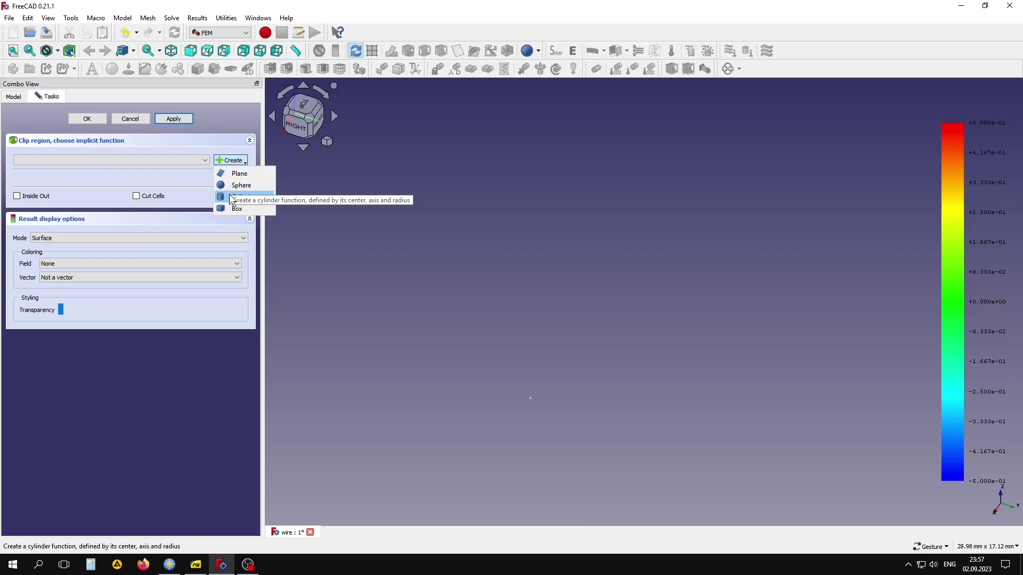
pyautogui.click(229, 194)
pyautogui.moveTo(344, 313)
pyautogui.mouseDown()
pyautogui.moveTo(314, 397)
pyautogui.moveTo(233, 341)
pyautogui.mouseUp()
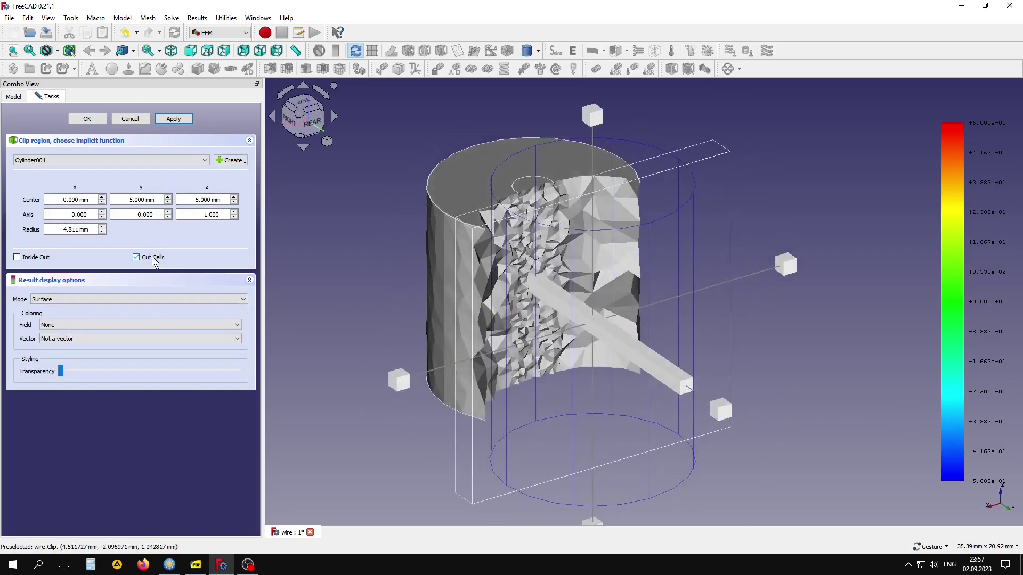
pyautogui.moveTo(718, 416); pyautogui.dragTo(710, 405)
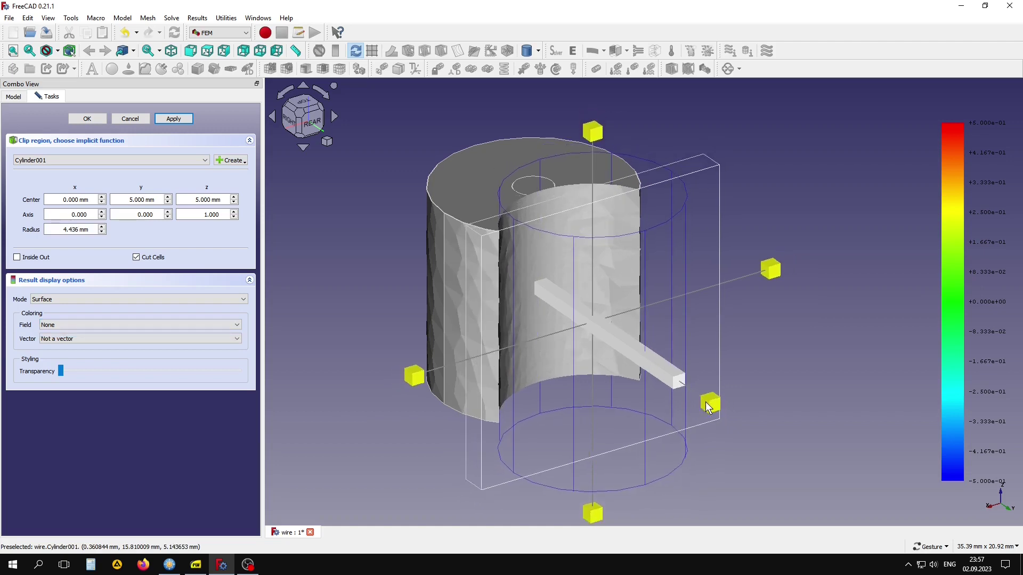
pyautogui.click(85, 296)
pyautogui.click(61, 316)
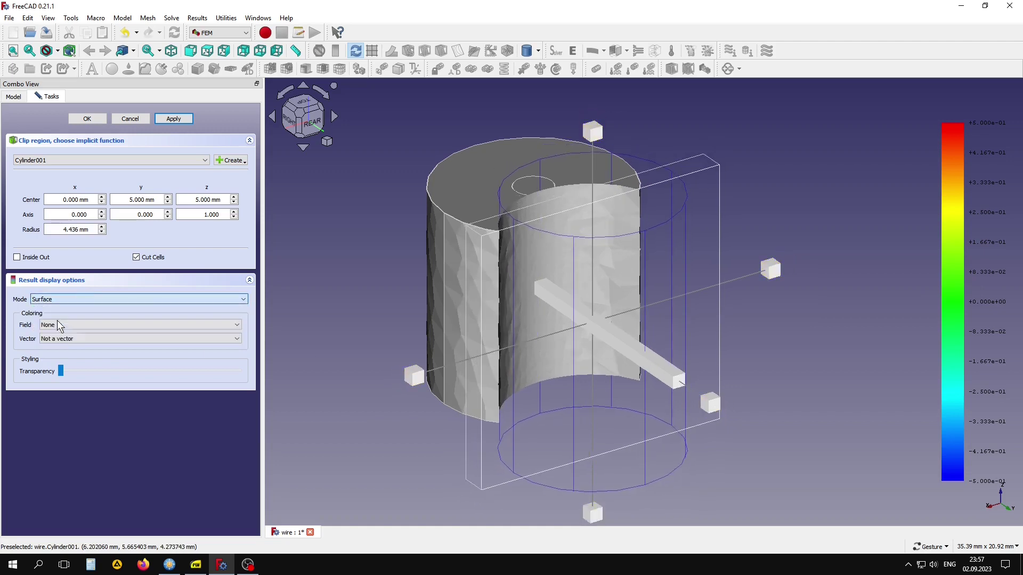
pyautogui.click(64, 327)
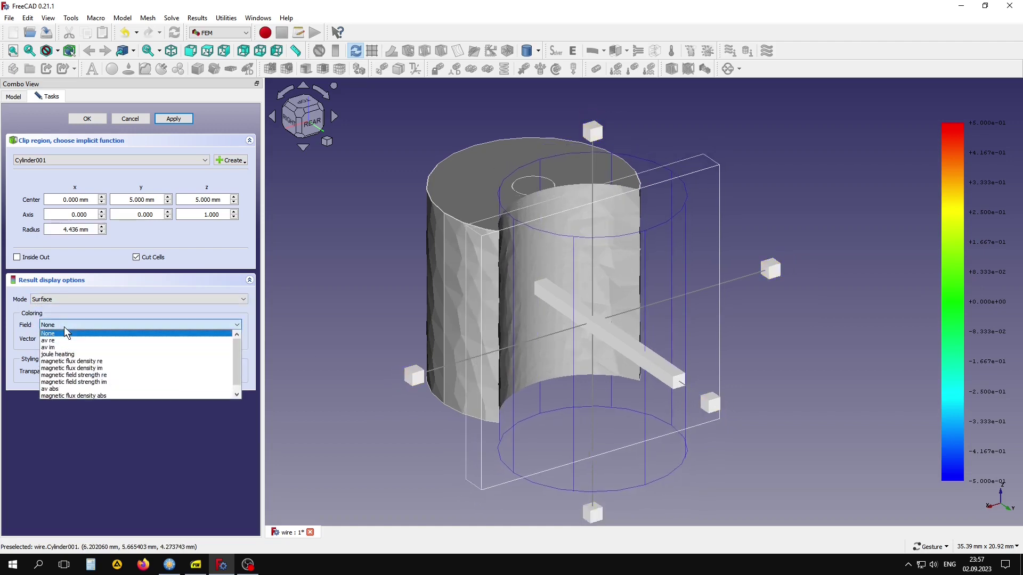
pyautogui.click(67, 368)
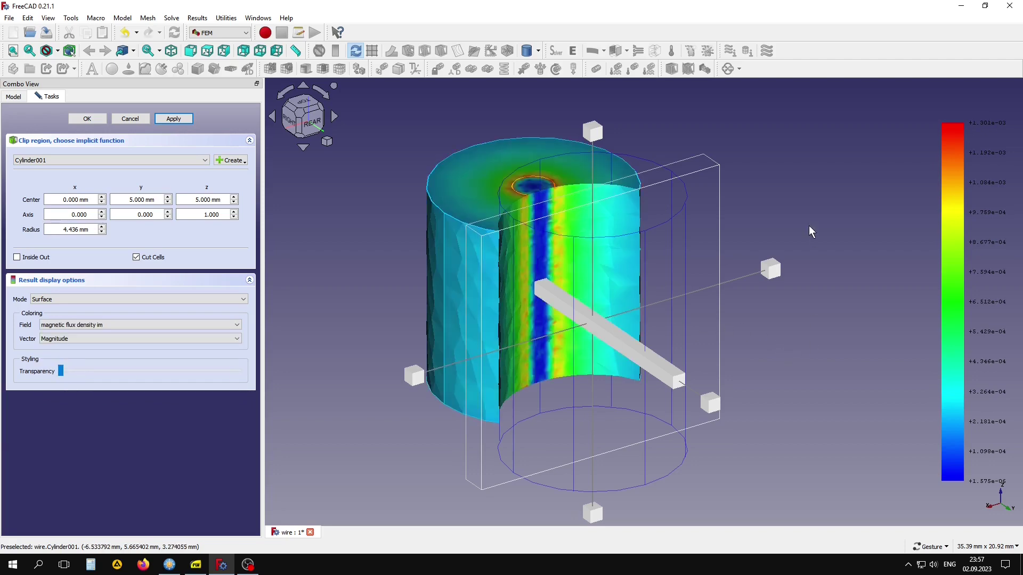
# Shrink the clip cylinder to about 3.3 mm radius and shift it along y, then discard it.
pyautogui.moveTo(810, 232); pyautogui.dragTo(690, 241)
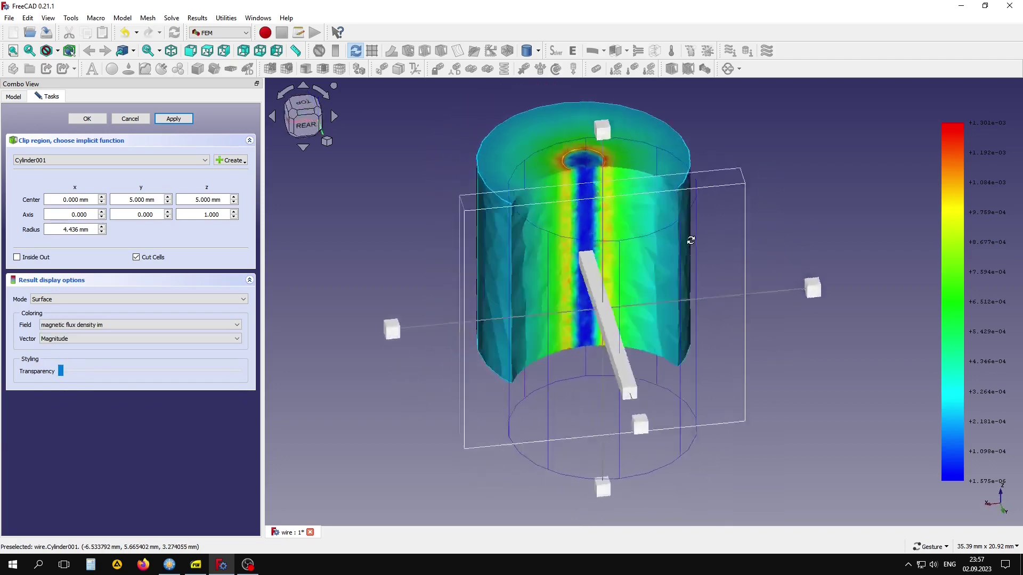
pyautogui.moveTo(690, 240); pyautogui.dragTo(757, 239)
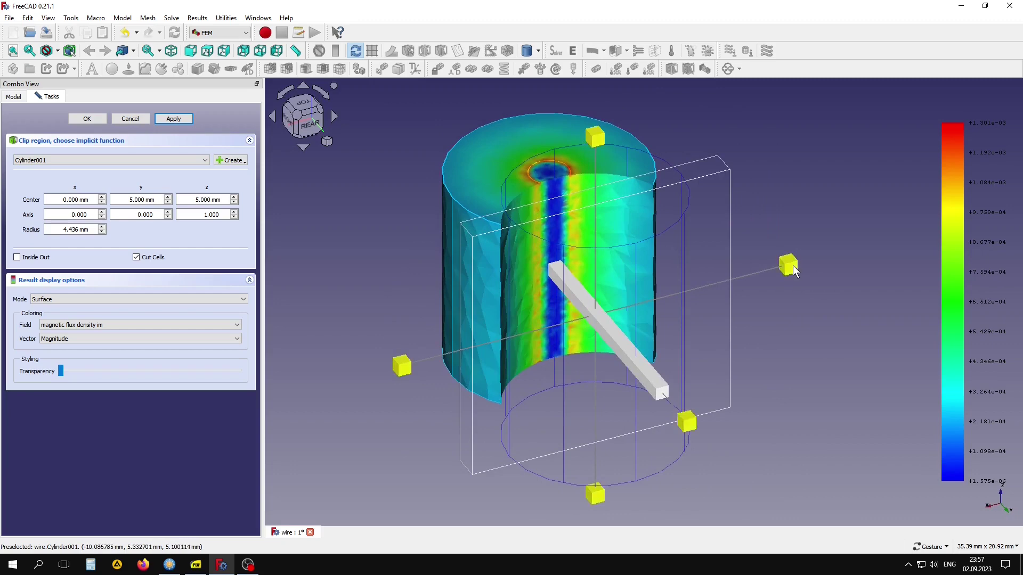
pyautogui.moveTo(792, 271); pyautogui.dragTo(739, 294)
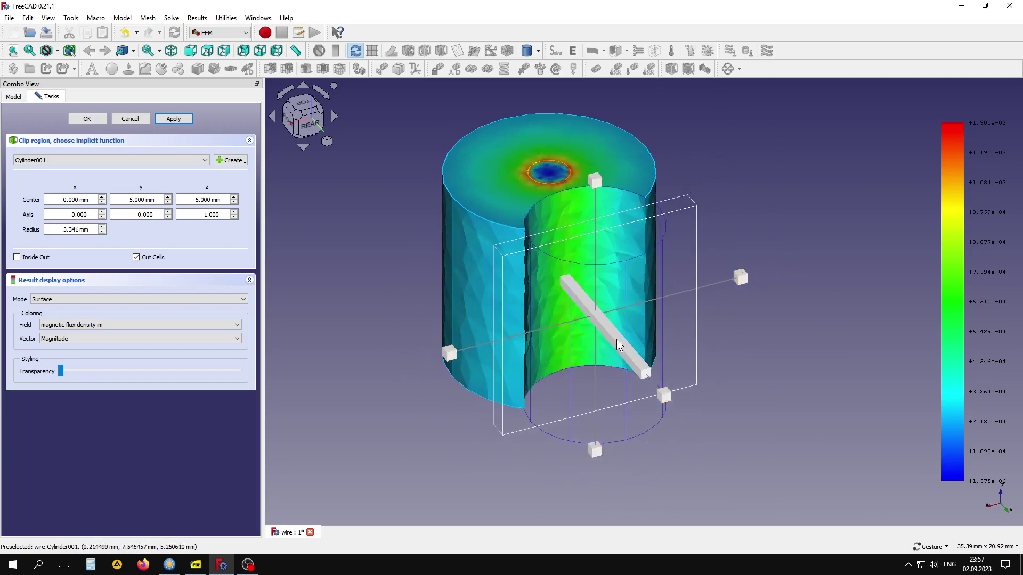
pyautogui.moveTo(617, 341)
pyautogui.mouseDown()
pyautogui.moveTo(604, 322)
pyautogui.moveTo(618, 326)
pyautogui.mouseUp()
pyautogui.moveTo(735, 342); pyautogui.dragTo(703, 318)
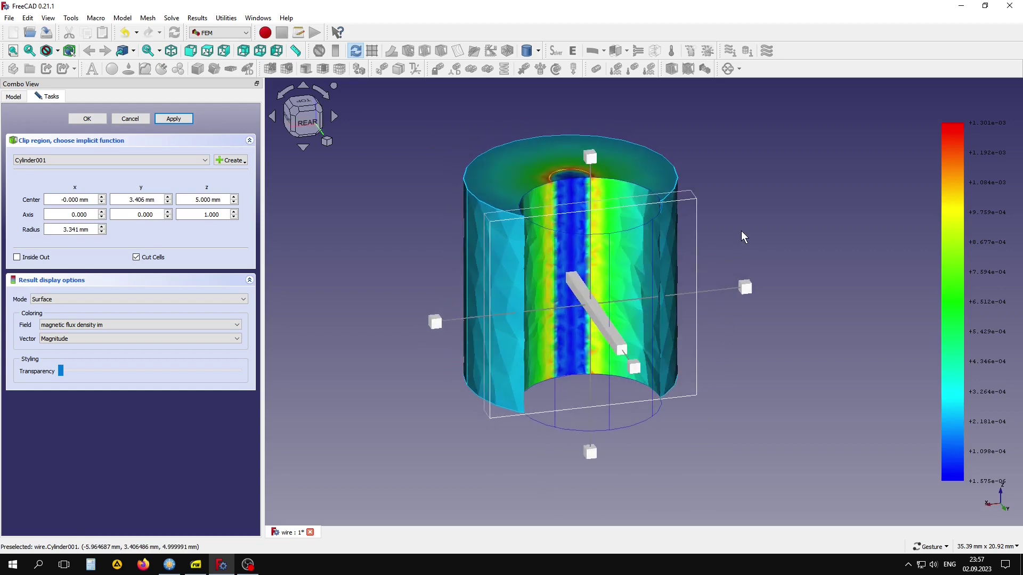
pyautogui.scroll(1, 742, 232)
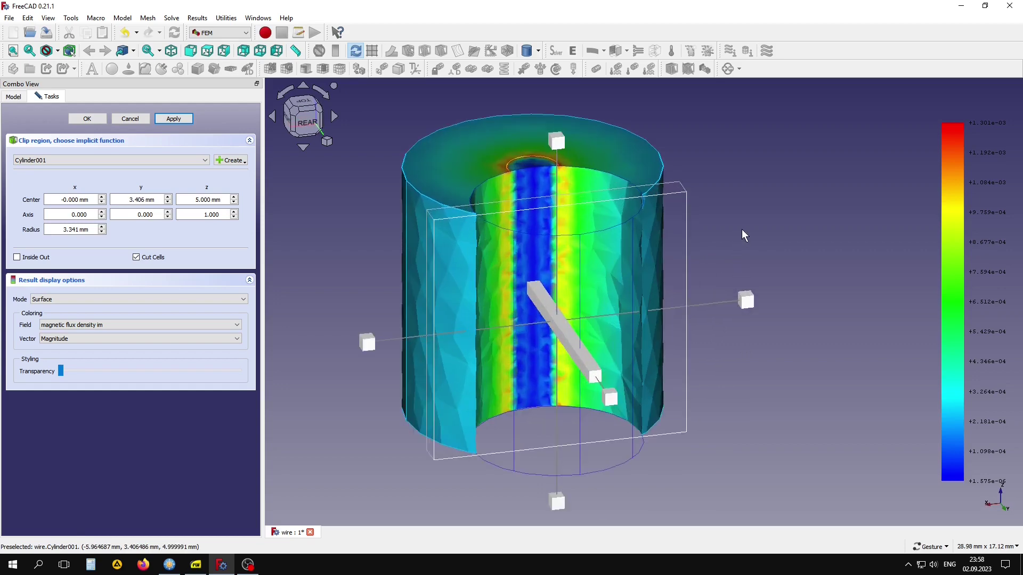
pyautogui.click(122, 121)
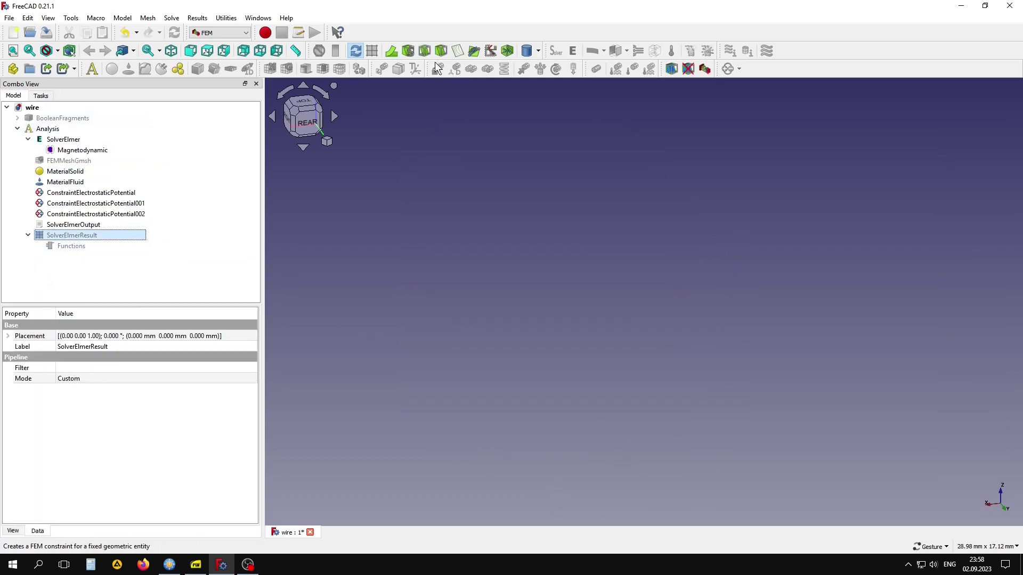
# Clip the wire cylinder with a Cut Cells box region in surface mode.
pyautogui.click(436, 50)
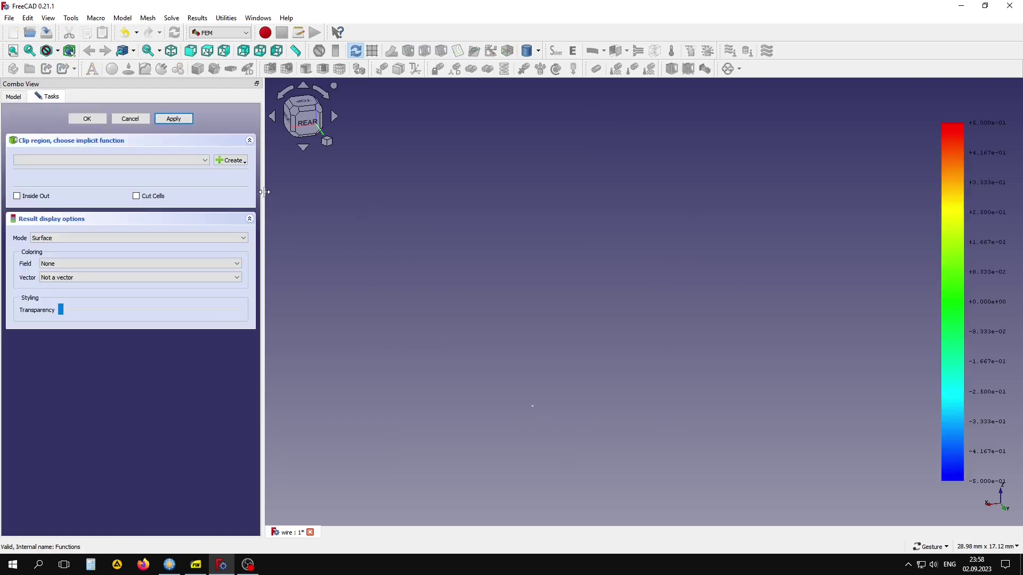
pyautogui.click(229, 160)
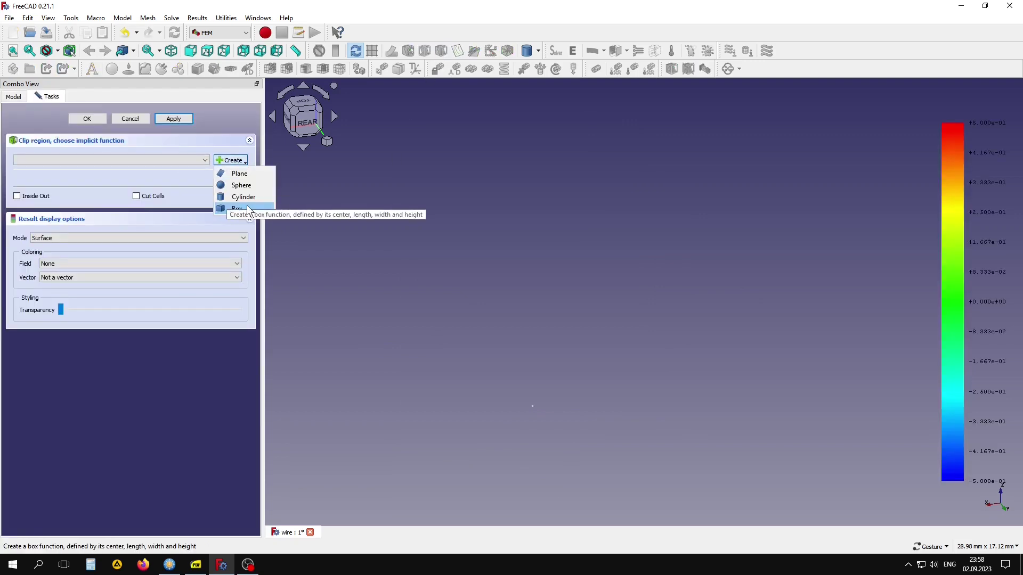
pyautogui.click(238, 208)
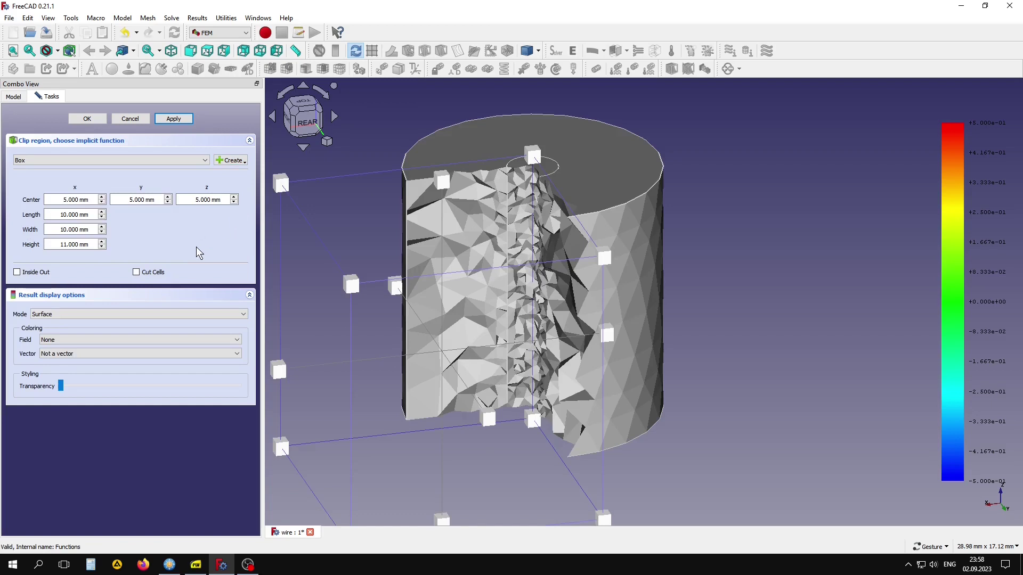
pyautogui.click(136, 271)
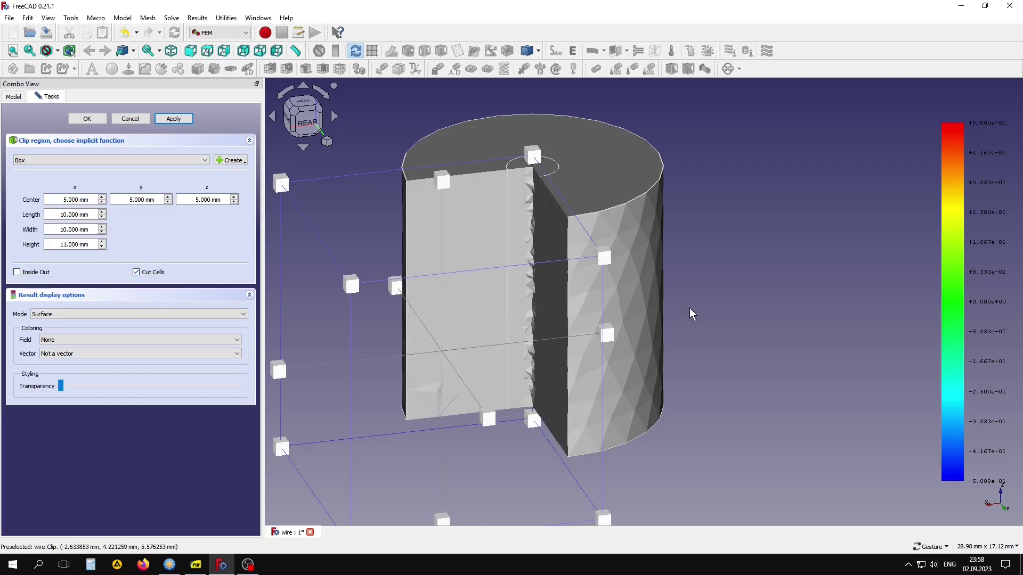
pyautogui.scroll(-2, 706, 341)
pyautogui.moveTo(726, 349); pyautogui.dragTo(764, 366)
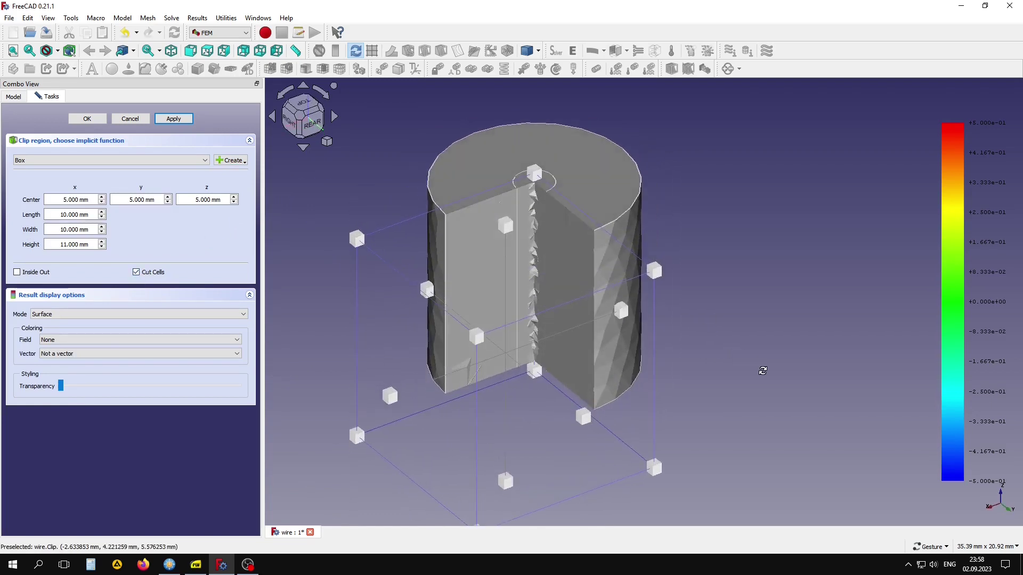
pyautogui.click(99, 314)
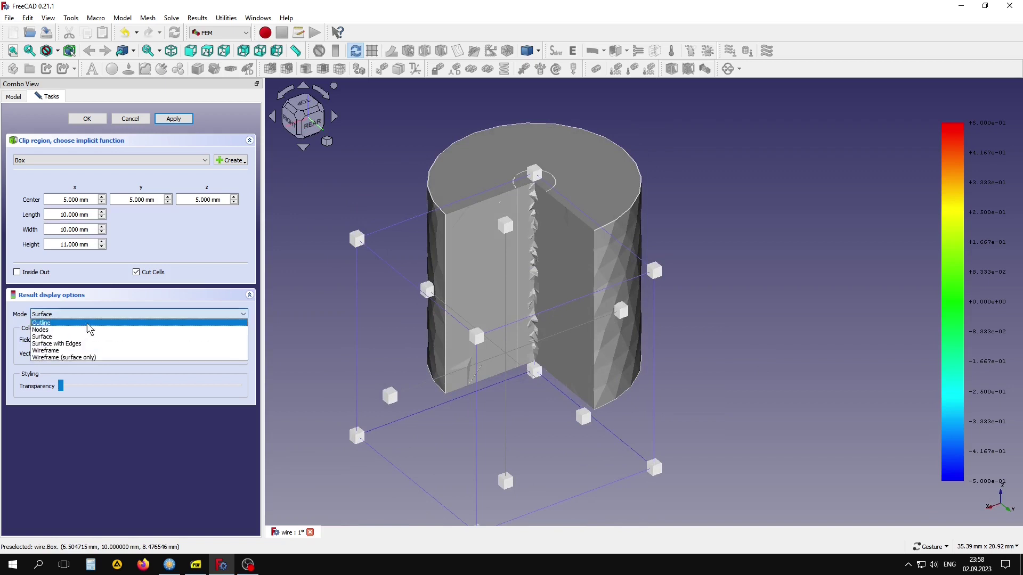
pyautogui.click(68, 339)
pyautogui.click(139, 339)
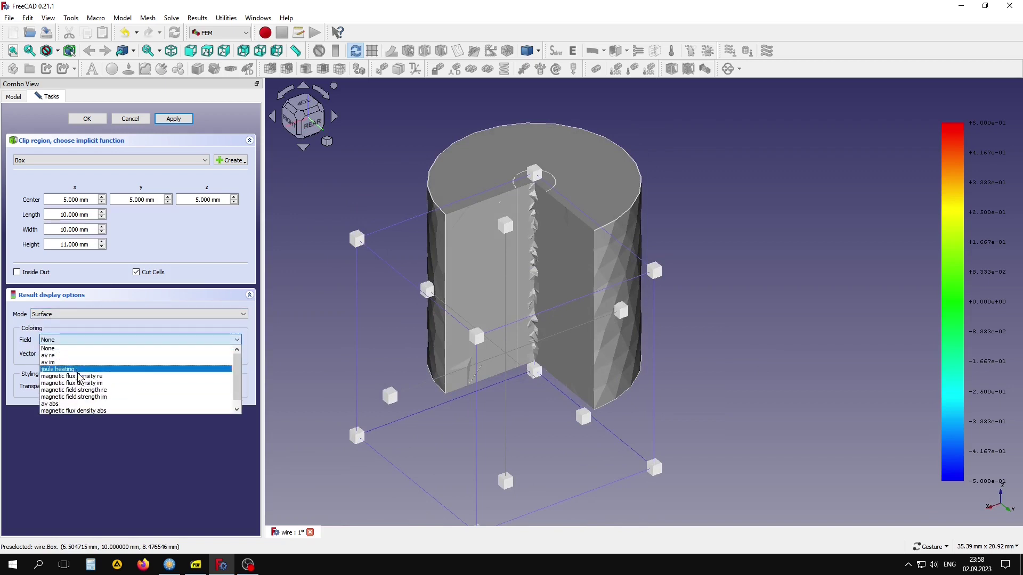
# Colour the box-clipped wire result by magnetic flux density im.
pyautogui.click(80, 379)
pyautogui.click(90, 341)
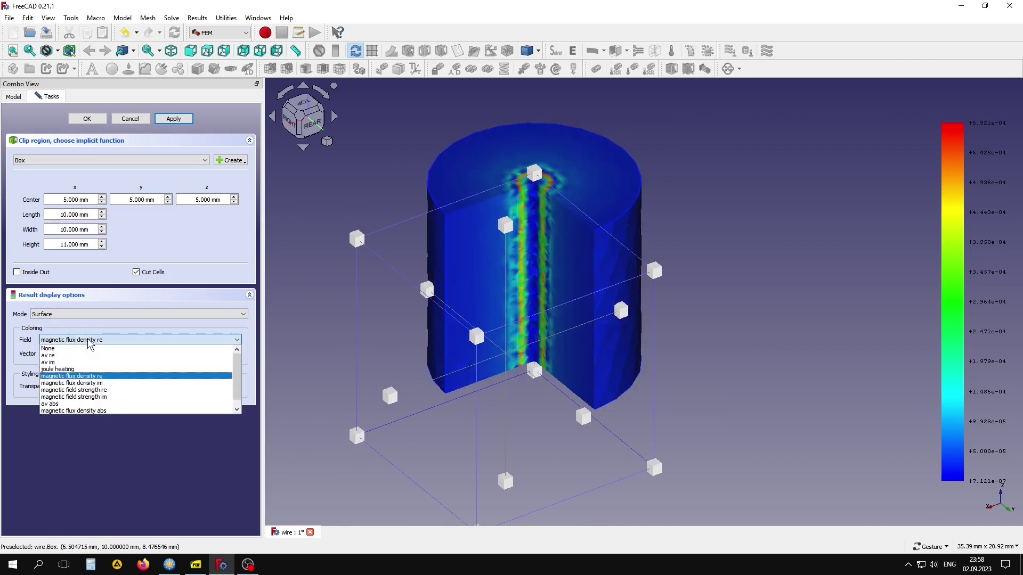
pyautogui.click(95, 387)
# Shrink the clip box and move it up and sideways, then accept the Clip filter.
pyautogui.moveTo(397, 395)
pyautogui.mouseDown()
pyautogui.moveTo(772, 327)
pyautogui.moveTo(719, 373)
pyautogui.mouseUp()
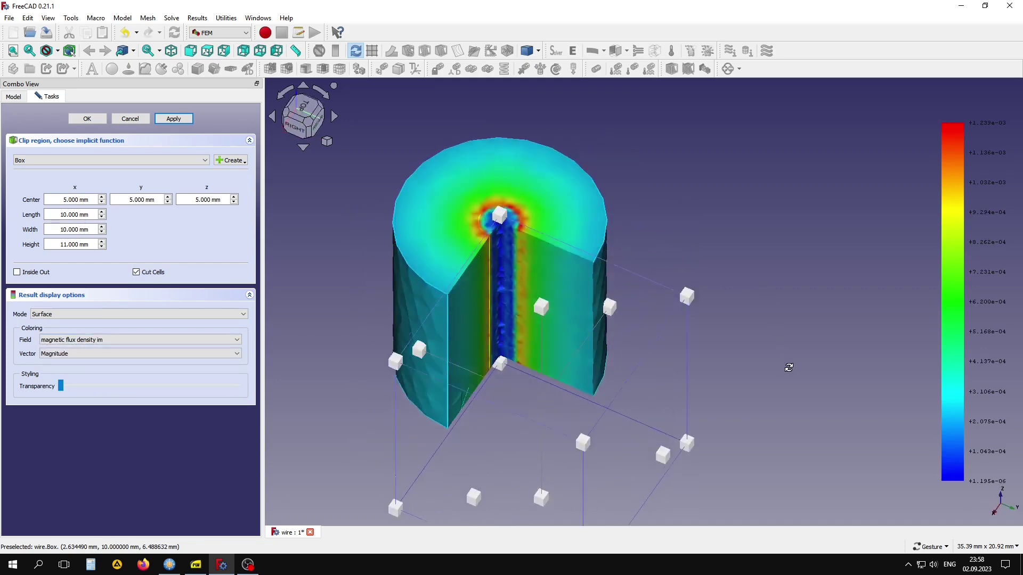
pyautogui.moveTo(688, 307); pyautogui.dragTo(656, 295)
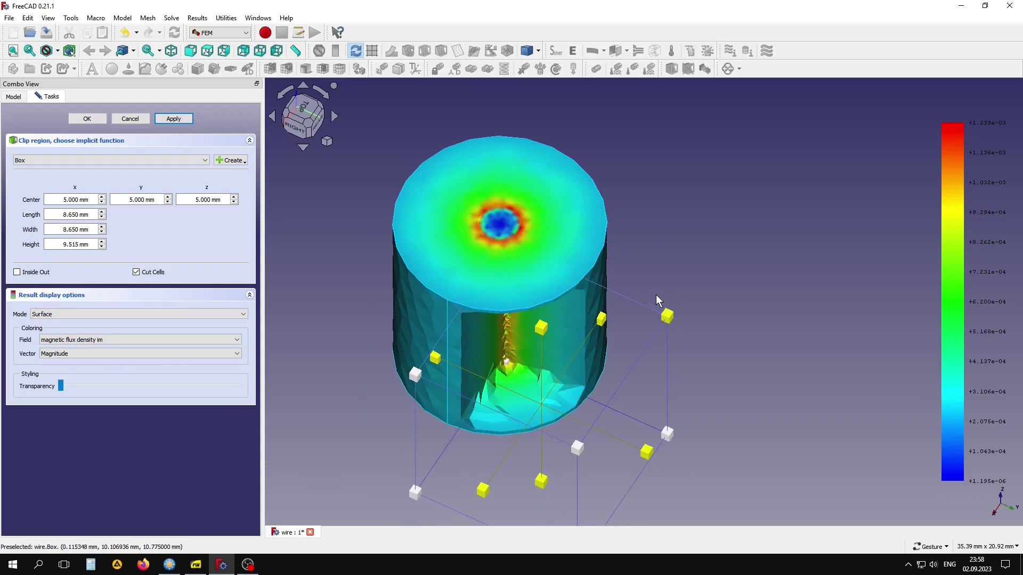
pyautogui.moveTo(728, 371)
pyautogui.mouseDown()
pyautogui.moveTo(706, 278)
pyautogui.moveTo(662, 282)
pyautogui.moveTo(657, 337)
pyautogui.mouseUp()
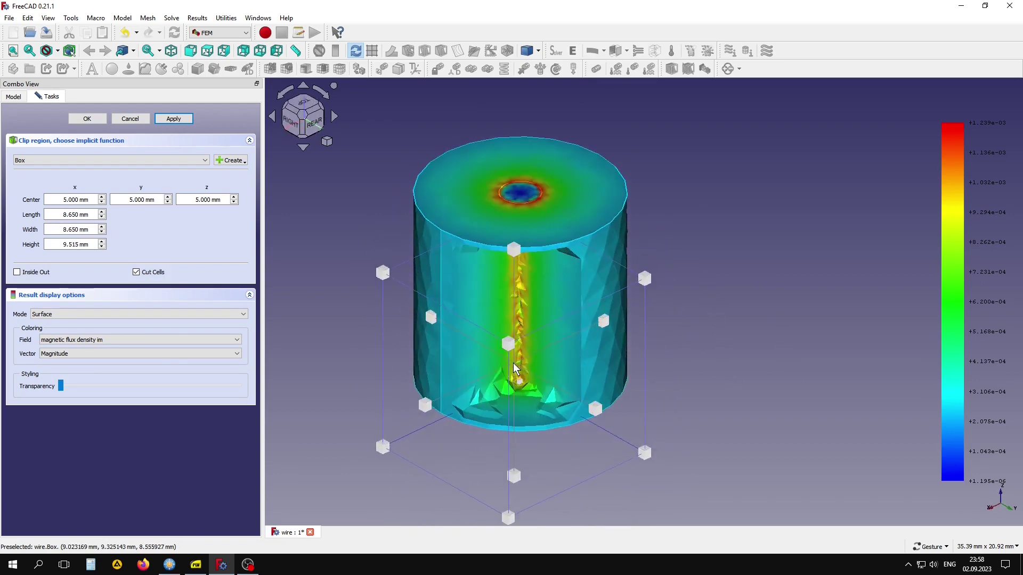
pyautogui.moveTo(515, 367)
pyautogui.mouseDown()
pyautogui.moveTo(560, 304)
pyautogui.moveTo(564, 280)
pyautogui.moveTo(618, 286)
pyautogui.mouseUp()
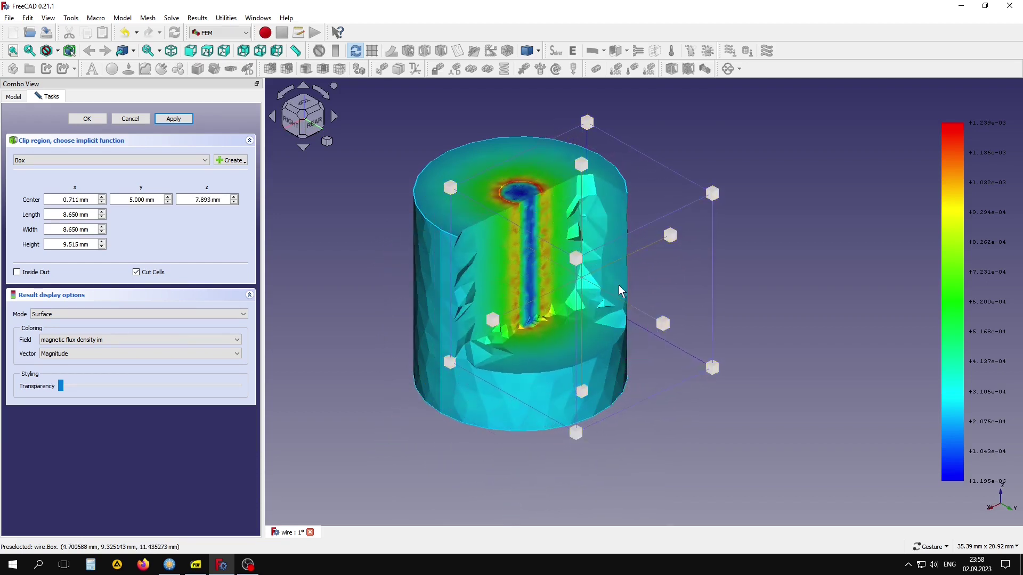
pyautogui.moveTo(792, 303)
pyautogui.mouseDown()
pyautogui.moveTo(735, 296)
pyautogui.moveTo(735, 267)
pyautogui.moveTo(794, 285)
pyautogui.moveTo(794, 304)
pyautogui.moveTo(737, 286)
pyautogui.mouseUp()
pyautogui.scroll(3, 737, 285)
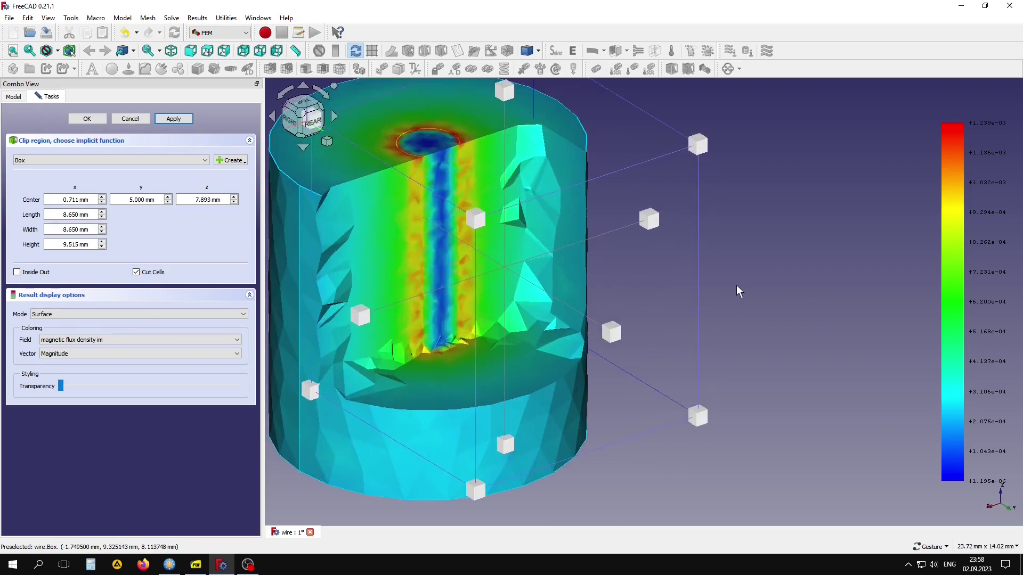
pyautogui.moveTo(737, 290); pyautogui.dragTo(802, 318, button='right')
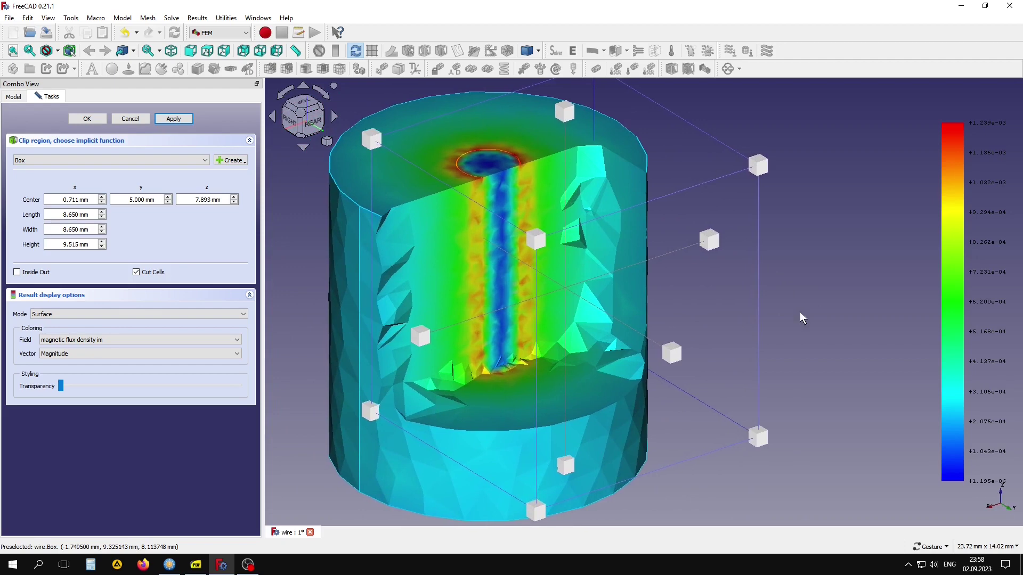
pyautogui.click(85, 118)
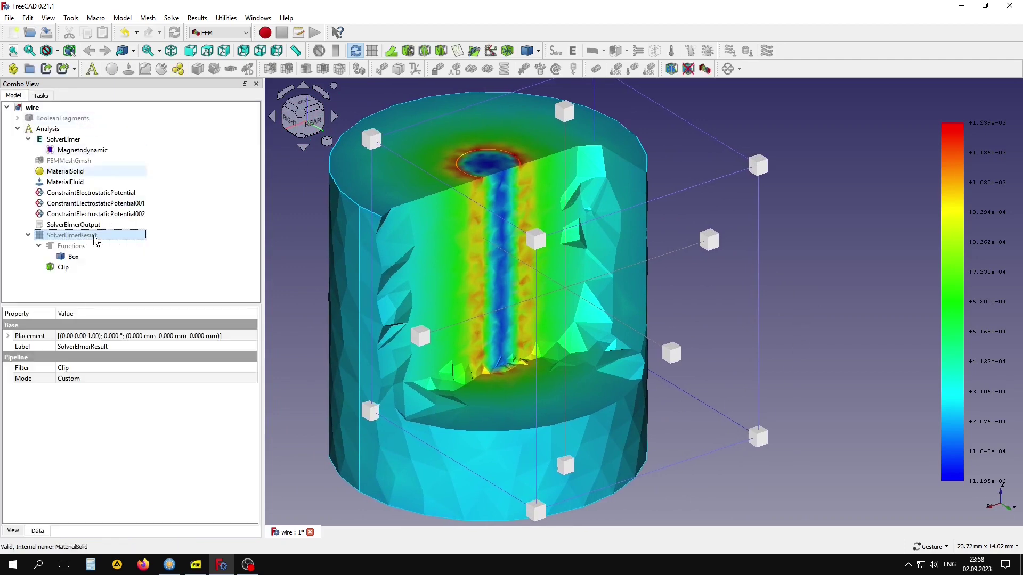